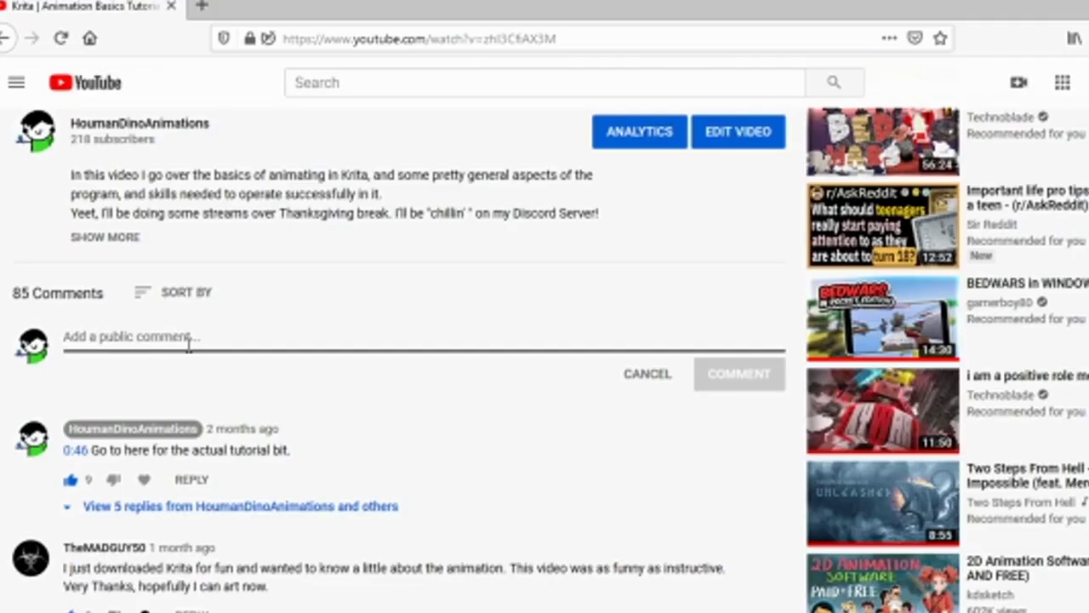
# Write the public comment "plz make another tutorial vid bcuz i want it thank you very much :)" under the Krita animation video.
pyautogui.write('plz make another tutorial vid bcuz i want it than')
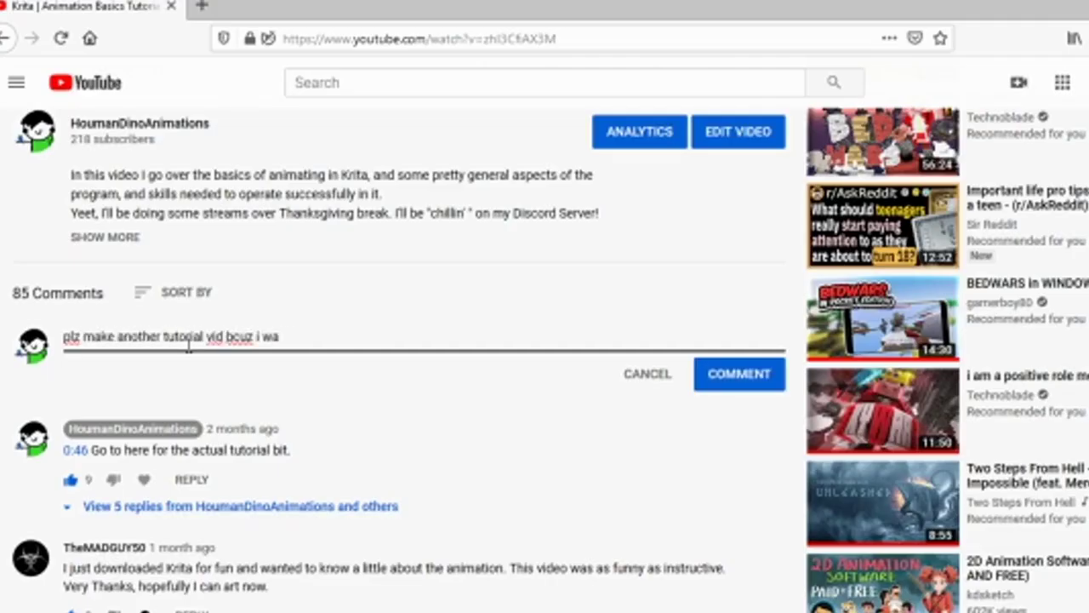
pyautogui.write('k you very much :)')
pyautogui.press('BackSpace')
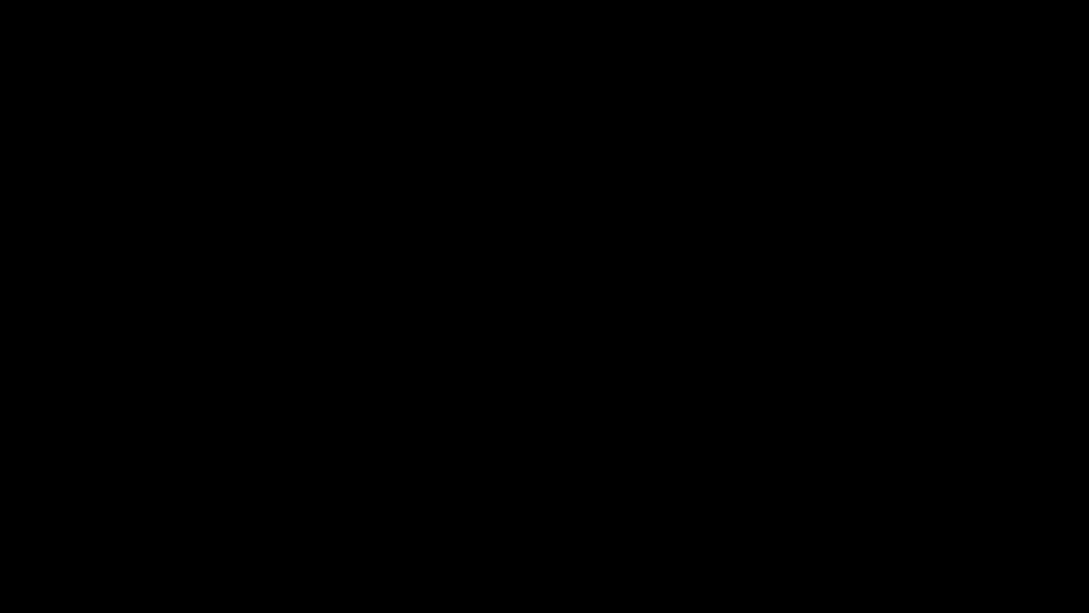
# Complete the Random Name Picker list with "technoblade" and "batman", and draw a random name.
pyautogui.write('de')
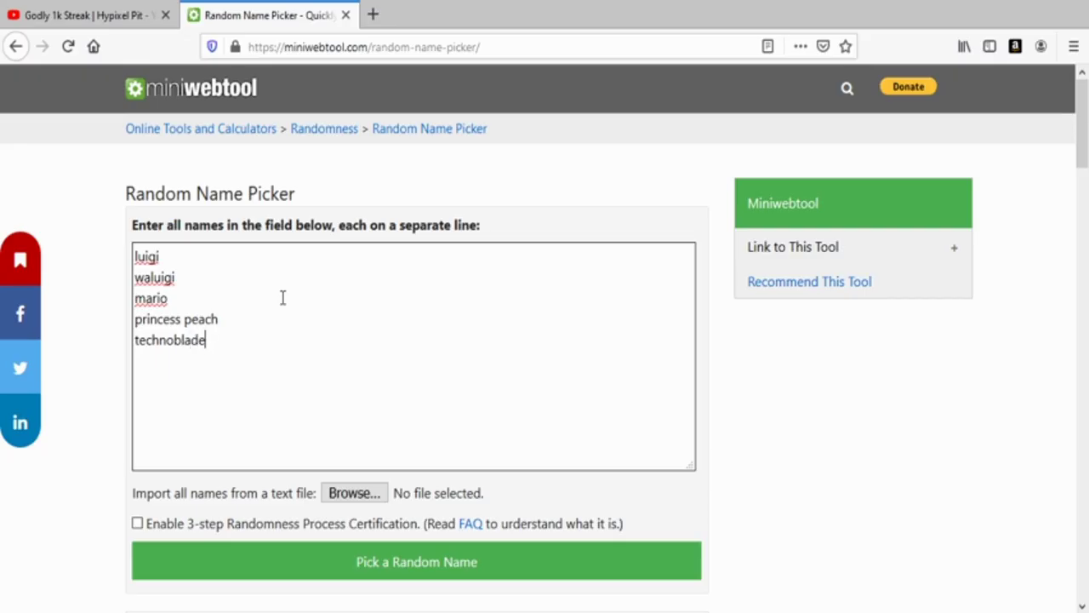
pyautogui.press('Return')
pyautogui.write('batman')
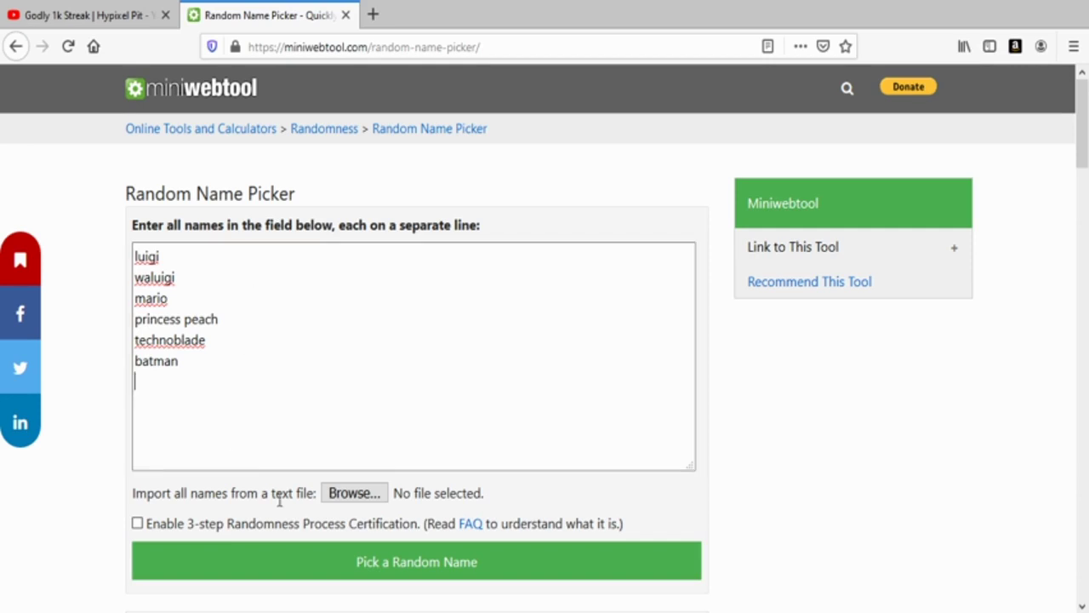
pyautogui.scroll(-2, 231, 440)
pyautogui.click(230, 391)
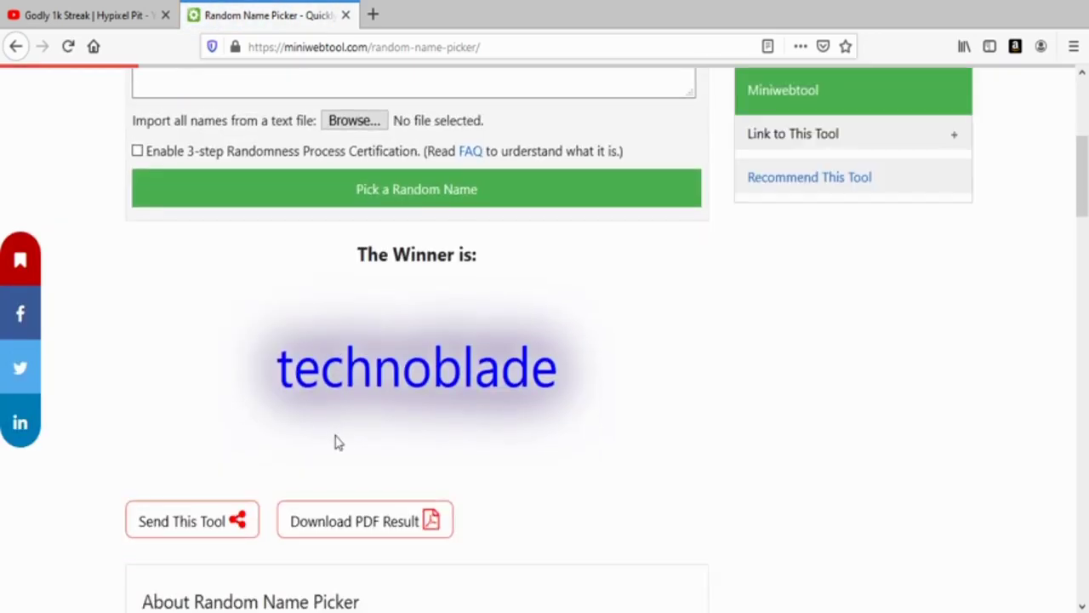
pyautogui.moveTo(243, 369); pyautogui.dragTo(285, 471)
pyautogui.click(393, 375)
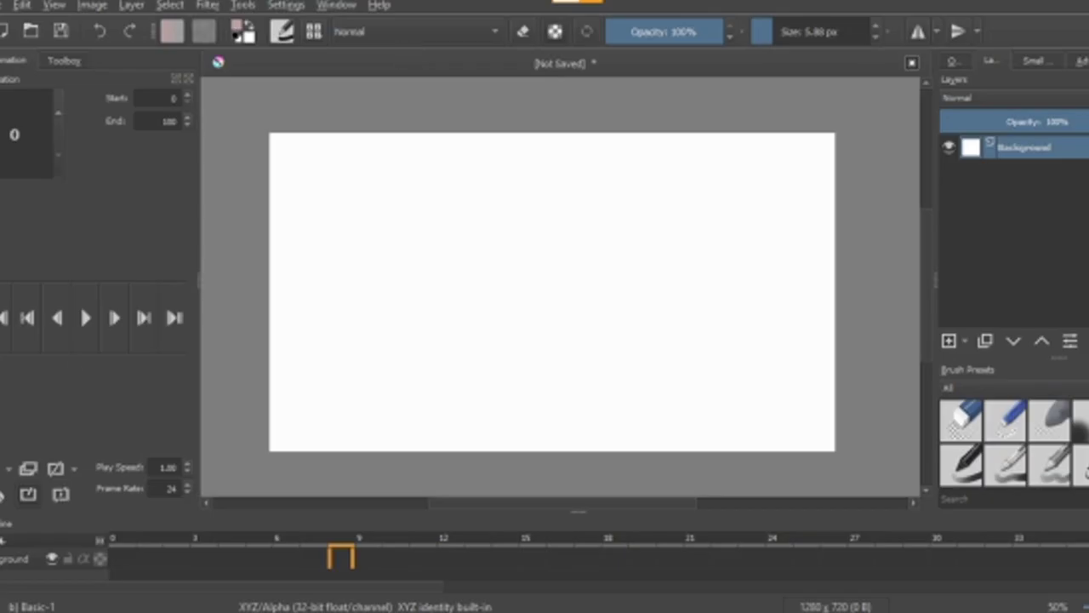
# In Krita, select frames 9 to 14 of the Background layer in the animation timeline.
pyautogui.moveTo(206, 567); pyautogui.dragTo(338, 569)
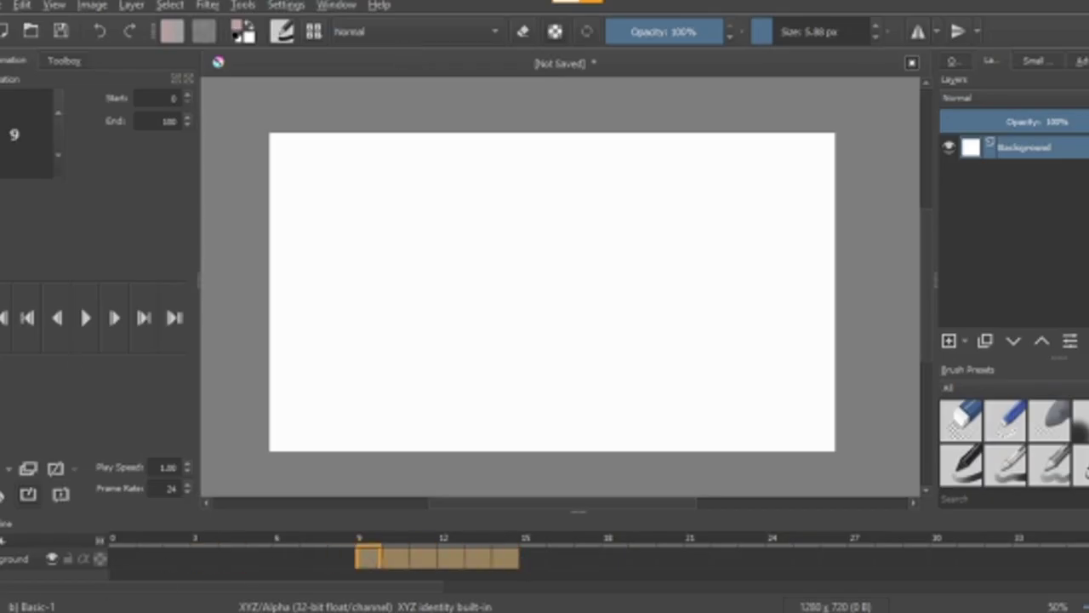
pyautogui.click(1, 5)
pyautogui.click(222, 522)
# Examine the blank canvas at different zoom levels between 50% and 100%.
pyautogui.scroll(-2, 509, 329)
pyautogui.scroll(3, 554, 299)
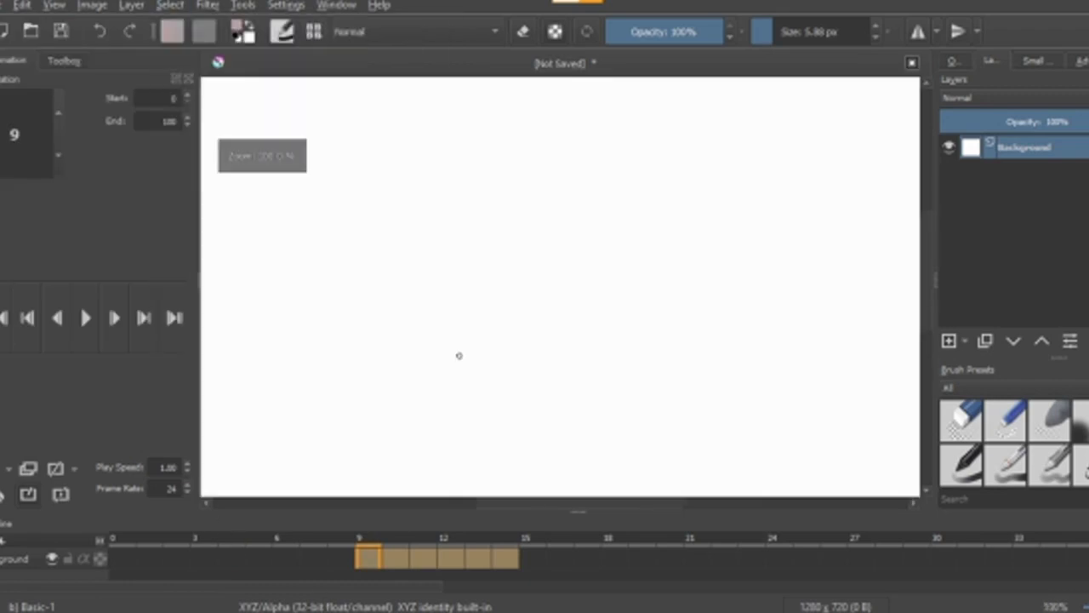
pyautogui.scroll(-3, 460, 355)
pyautogui.scroll(1, 486, 185)
pyautogui.scroll(1, 502, 365)
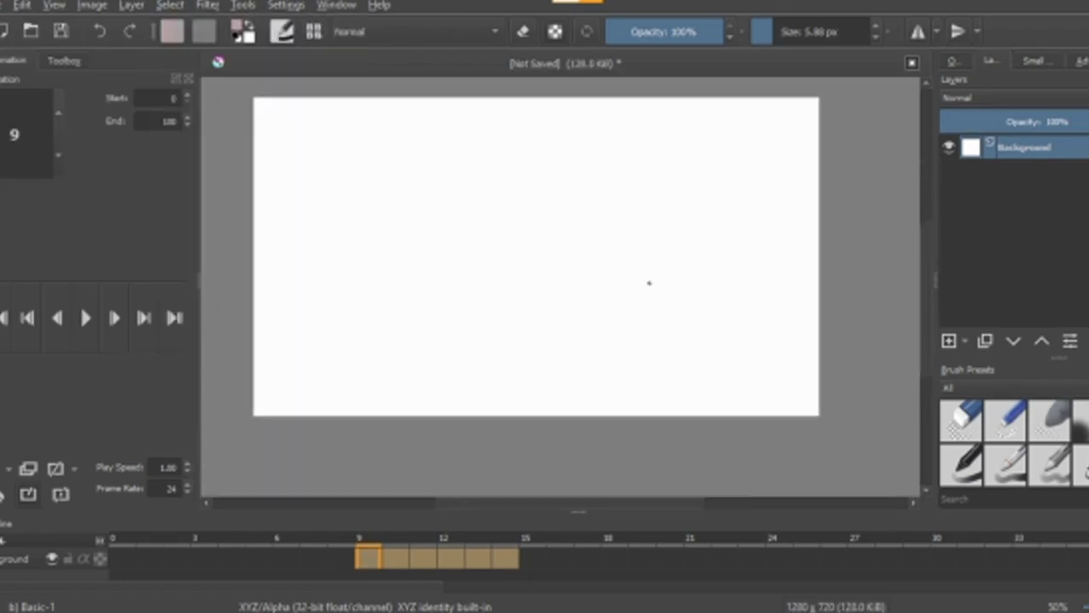
pyautogui.scroll(-1, 420, 287)
pyautogui.scroll(2, 669, 340)
pyautogui.scroll(1, 734, 366)
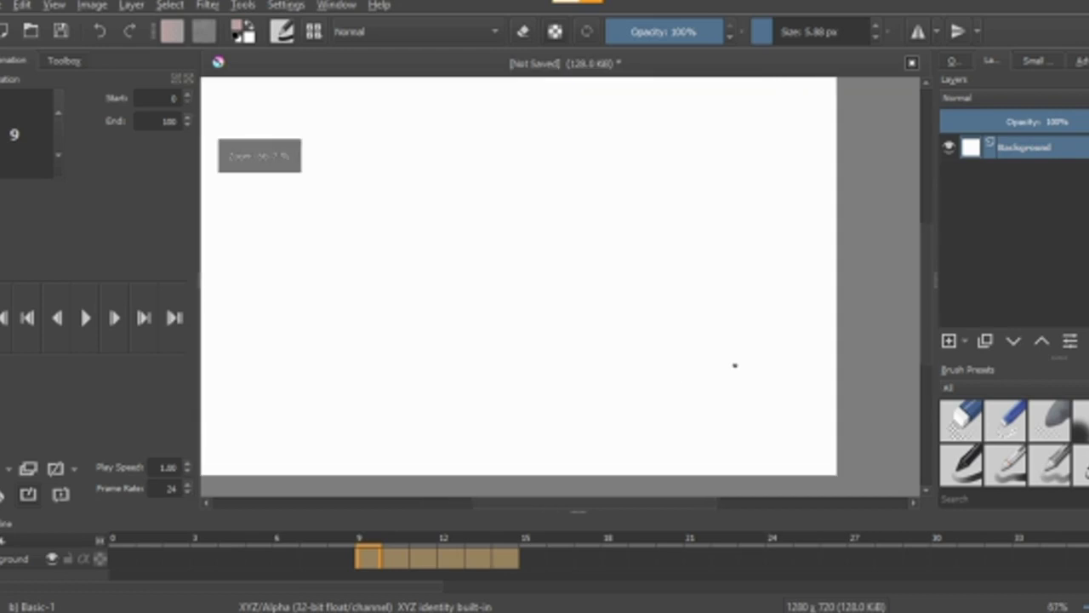
pyautogui.scroll(-2, 678, 351)
pyautogui.scroll(-1, 678, 351)
pyautogui.scroll(1, 765, 358)
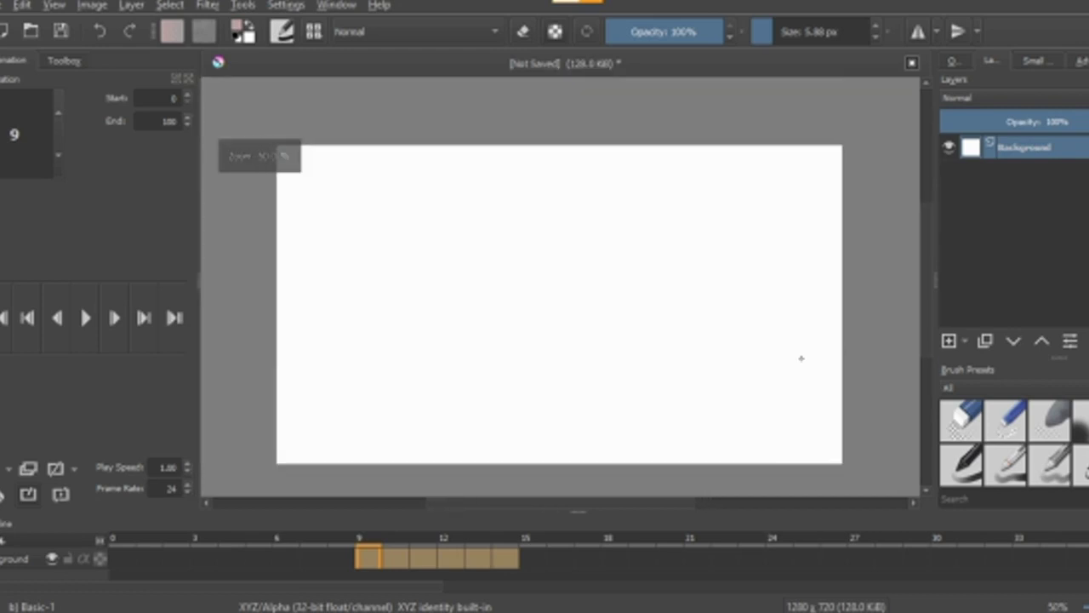
# Add a new paint layer above Background and set the brush colour to black.
pyautogui.click(949, 340)
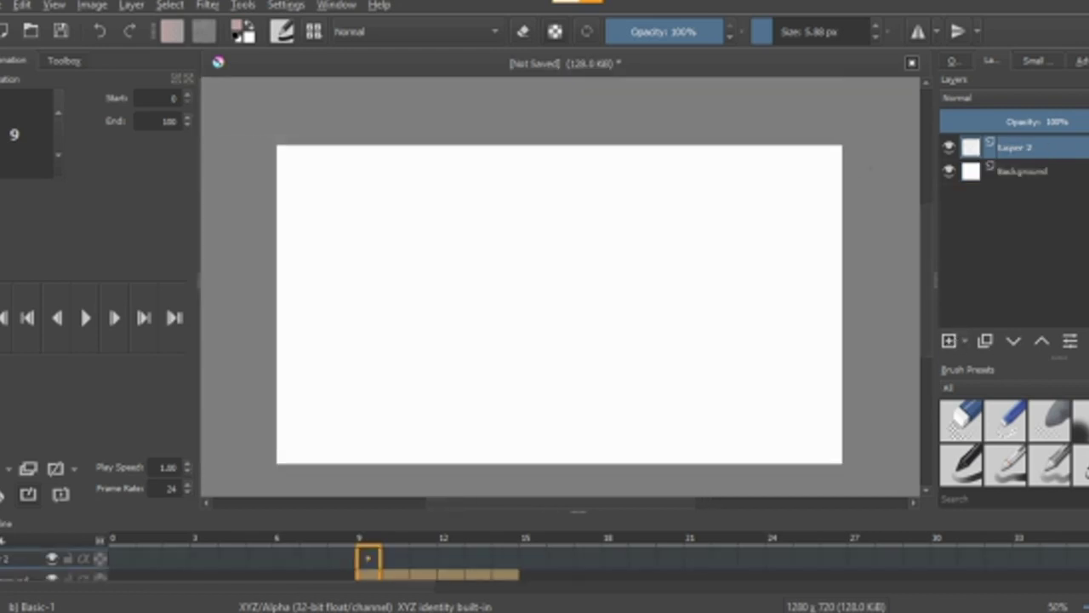
pyautogui.click(1053, 61)
pyautogui.moveTo(1061, 213); pyautogui.dragTo(1088, 344)
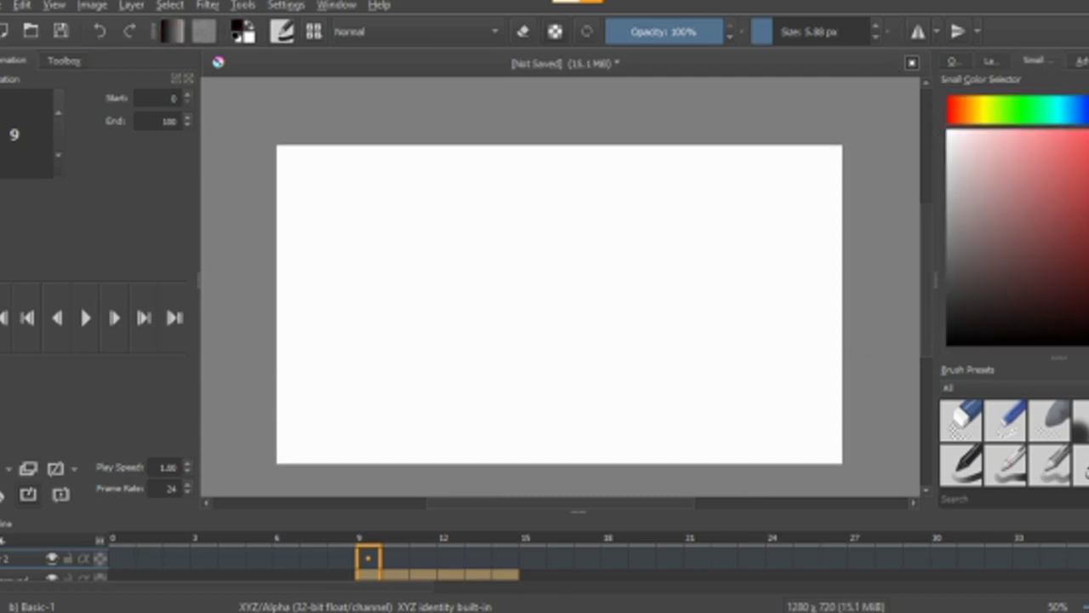
pyautogui.click(989, 61)
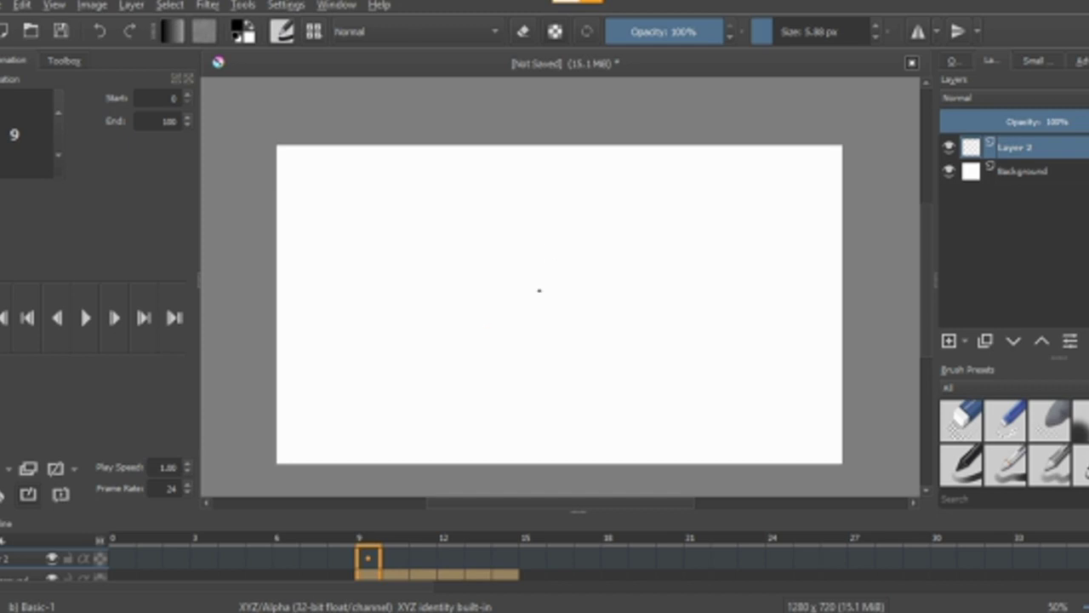
# Draw a rough round figure on the new layer, with small loops on its outline, two bent limbs and a few extra strokes.
pyautogui.moveTo(602, 276); pyautogui.dragTo(597, 244)
pyautogui.moveTo(493, 263); pyautogui.dragTo(496, 253)
pyautogui.moveTo(622, 328); pyautogui.dragTo(621, 326)
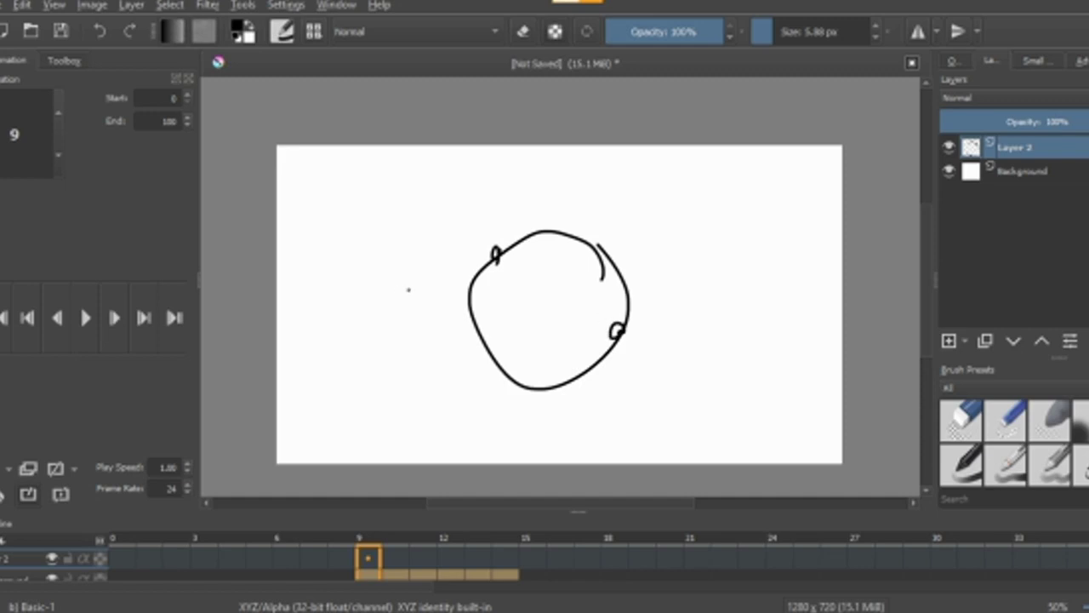
pyautogui.moveTo(467, 300); pyautogui.dragTo(375, 310)
pyautogui.moveTo(546, 392)
pyautogui.mouseDown()
pyautogui.moveTo(524, 440)
pyautogui.moveTo(549, 452)
pyautogui.mouseUp()
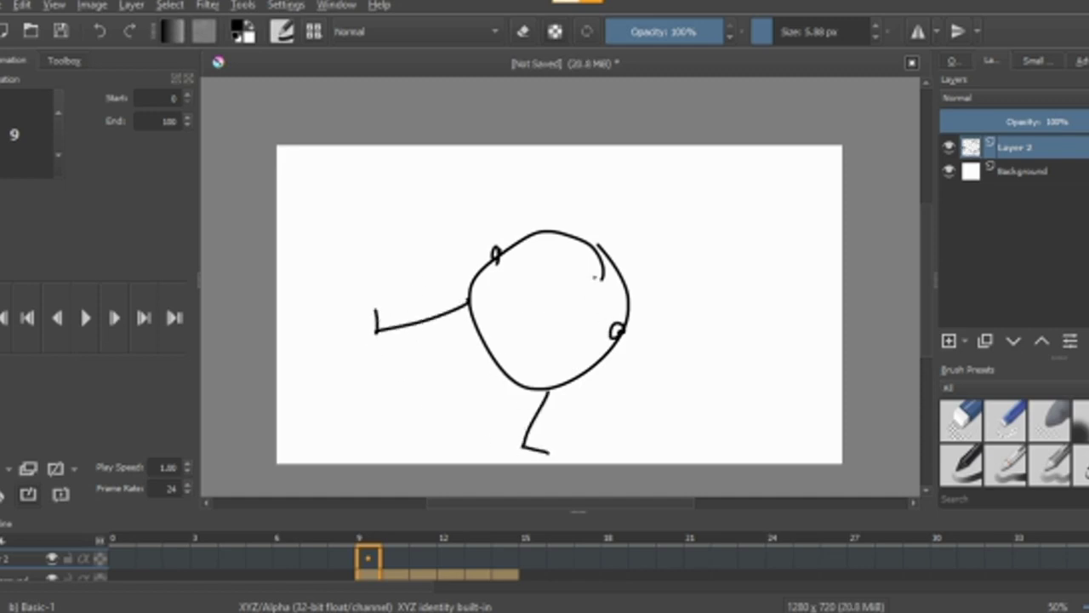
pyautogui.moveTo(582, 291)
pyautogui.mouseDown()
pyautogui.moveTo(518, 367)
pyautogui.moveTo(539, 263)
pyautogui.moveTo(591, 300)
pyautogui.mouseUp()
pyautogui.moveTo(550, 354)
pyautogui.mouseDown()
pyautogui.moveTo(534, 330)
pyautogui.moveTo(497, 332)
pyautogui.mouseUp()
pyautogui.moveTo(572, 242)
pyautogui.mouseDown()
pyautogui.moveTo(605, 277)
pyautogui.moveTo(664, 287)
pyautogui.moveTo(550, 223)
pyautogui.mouseUp()
pyautogui.moveTo(643, 274)
pyautogui.mouseDown()
pyautogui.moveTo(633, 223)
pyautogui.moveTo(558, 228)
pyautogui.mouseUp()
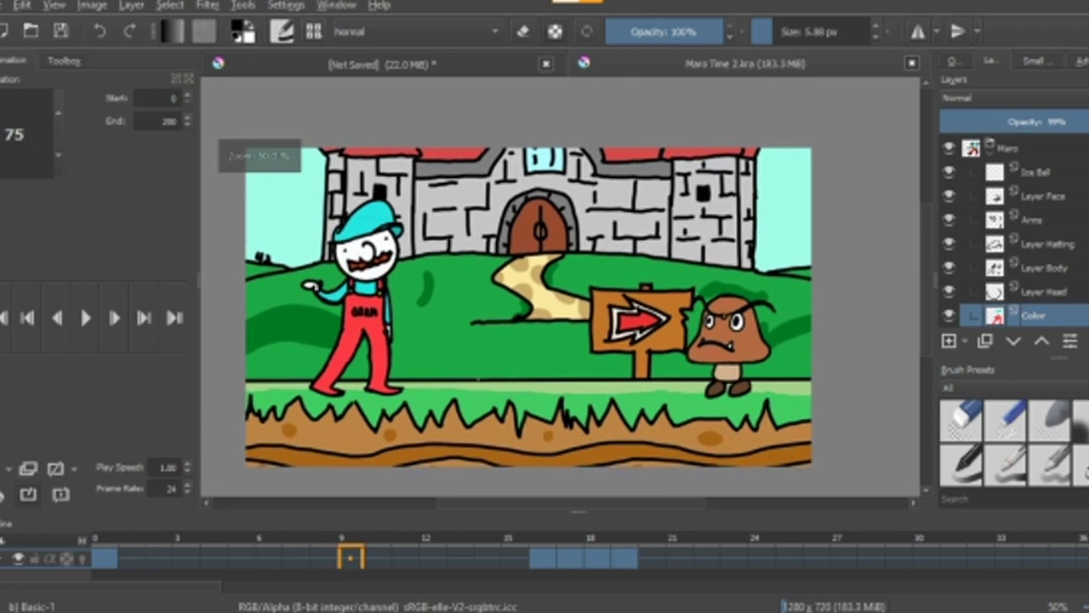
# Examine the moustached character, the arrow sign and the Goomba in the castle scene of the Maro Time 2 file.
pyautogui.scroll(2, 352, 344)
pyautogui.moveTo(352, 345); pyautogui.dragTo(492, 333)
pyautogui.scroll(3, 374, 294)
pyautogui.moveTo(390, 308); pyautogui.dragTo(453, 312)
pyautogui.scroll(-2, 515, 341)
pyautogui.moveTo(834, 315); pyautogui.dragTo(525, 276)
# Look through the scene's layer stack and select Layer 1 beneath the background layers.
pyautogui.scroll(-1, 269, 314)
pyautogui.scroll(-2, 1019, 261)
pyautogui.scroll(3, 1019, 263)
pyautogui.scroll(-3, 1022, 271)
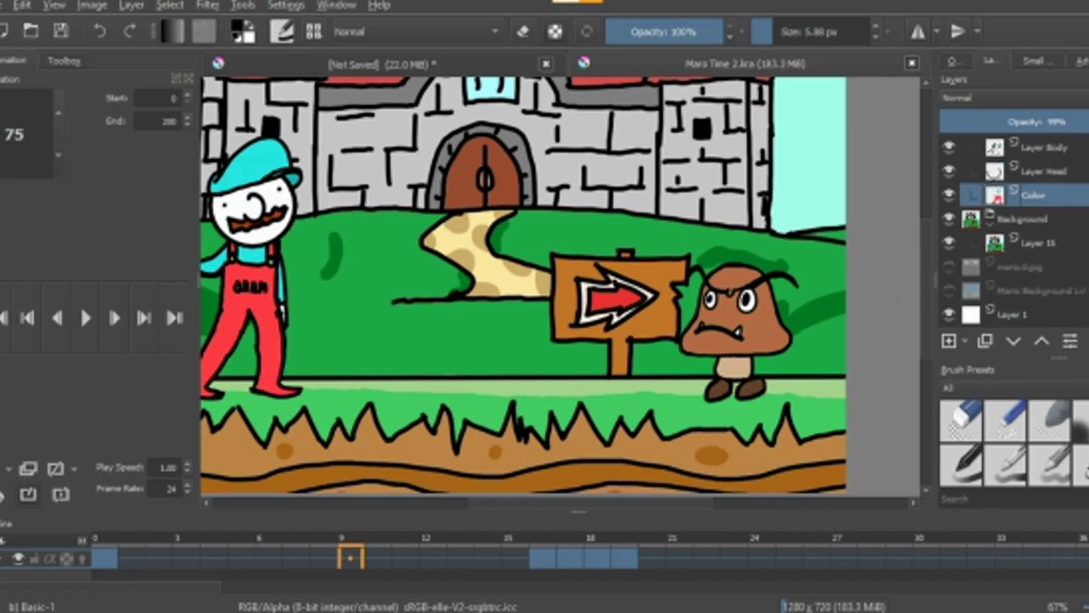
pyautogui.click(1012, 315)
pyautogui.moveTo(698, 382); pyautogui.dragTo(891, 357)
pyautogui.scroll(3, 1018, 279)
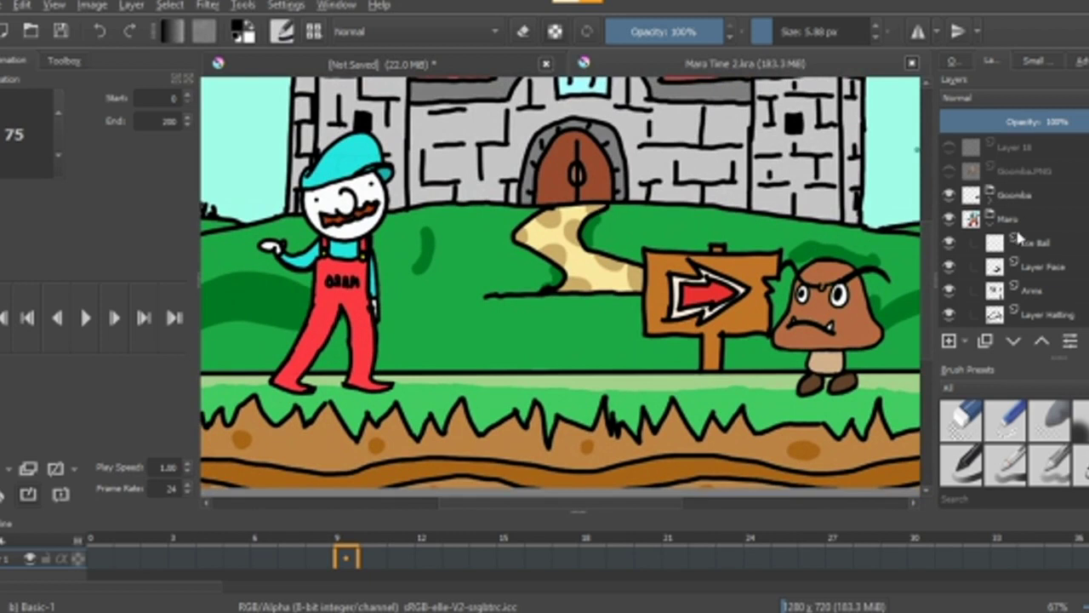
# Check the Ice Ball and Arms layers in the character's layer group, and select Layer Face.
pyautogui.click(1025, 244)
pyautogui.click(1039, 291)
pyautogui.scroll(-1, 1039, 291)
pyautogui.scroll(1, 1039, 291)
pyautogui.click(1052, 268)
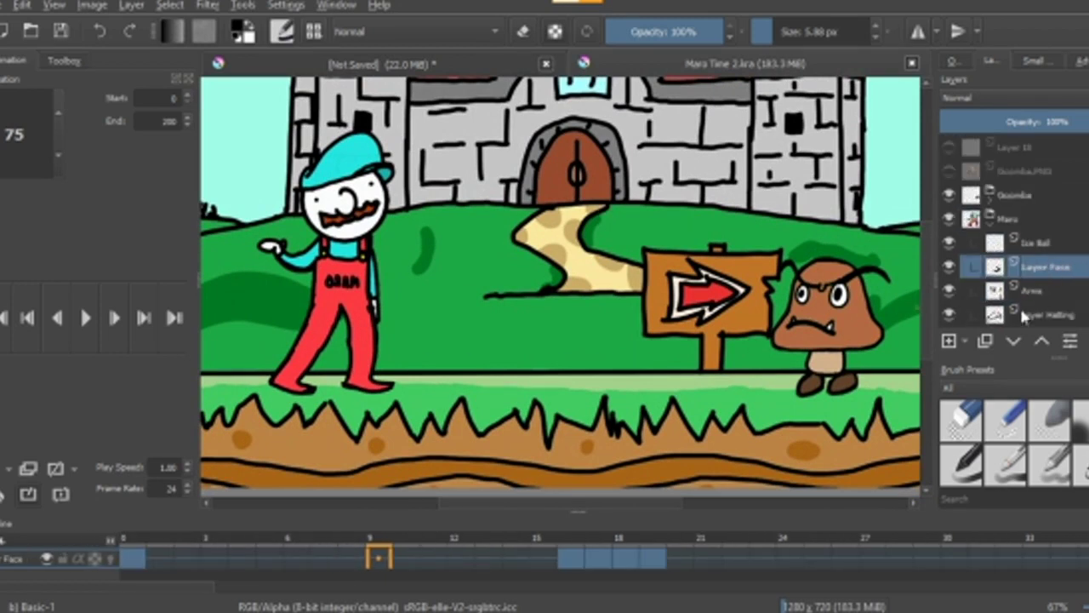
# Scrub the Layer Face timeline between frames 14 and 21, and examine the character's face at frame 21.
pyautogui.moveTo(631, 533); pyautogui.dragTo(519, 557)
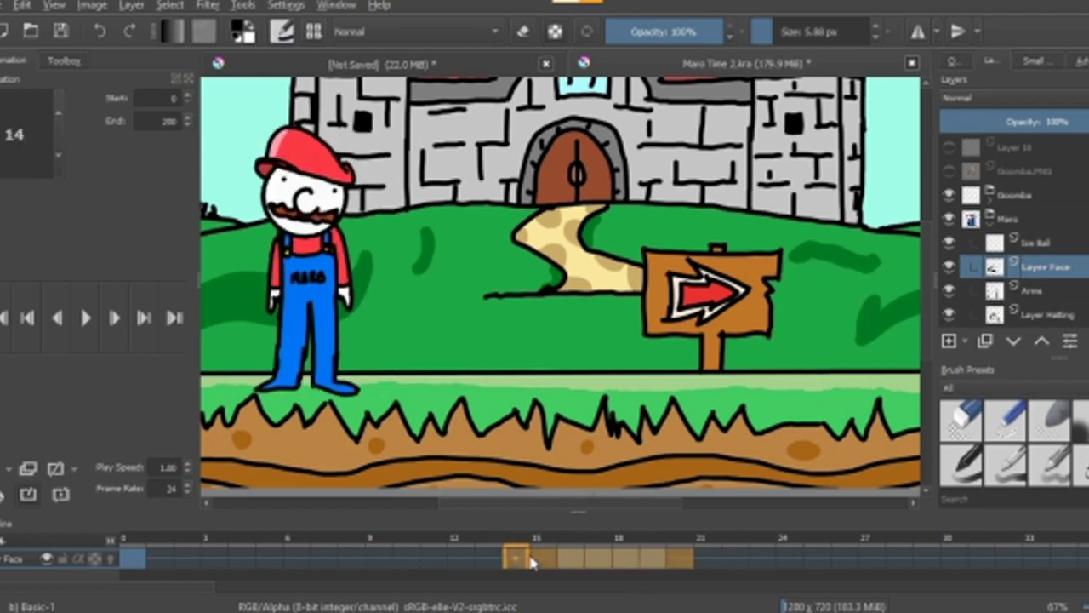
pyautogui.press('space')
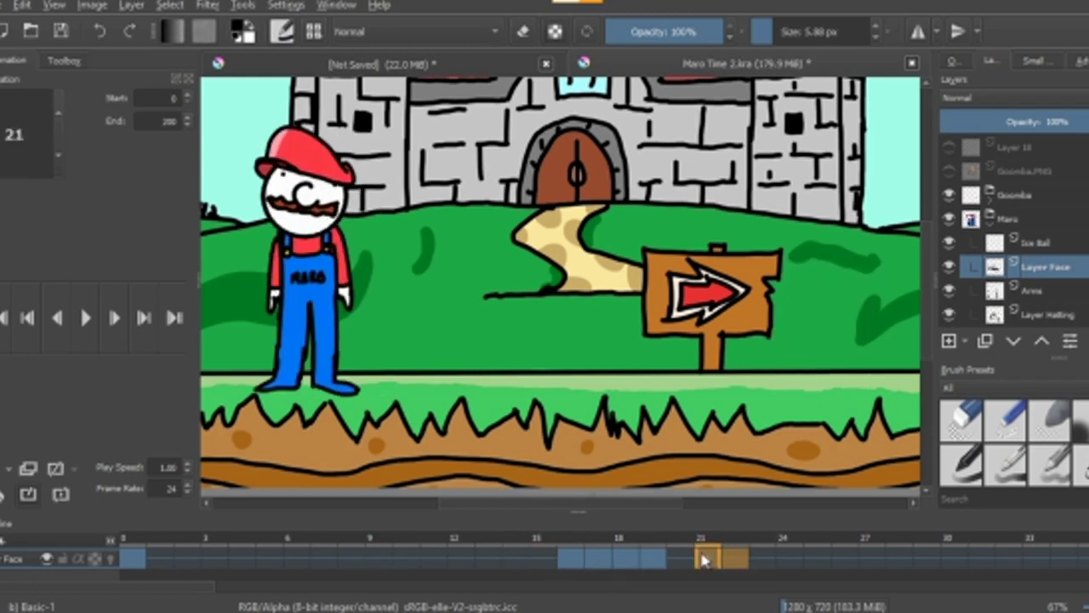
pyautogui.click(706, 557)
pyautogui.scroll(-3, 385, 321)
pyautogui.scroll(7, 386, 321)
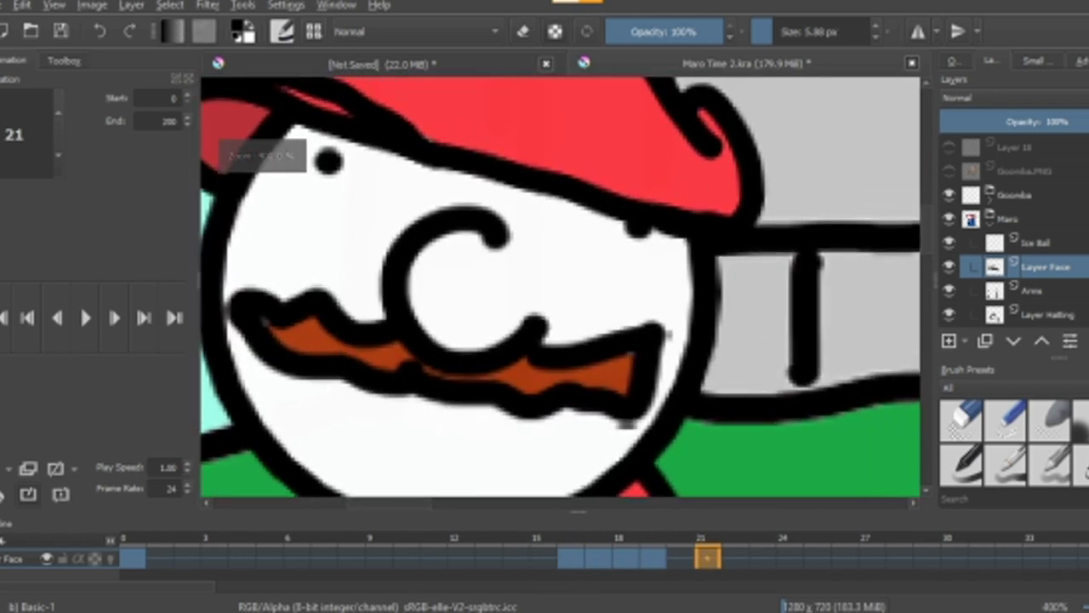
pyautogui.scroll(-2, 389, 396)
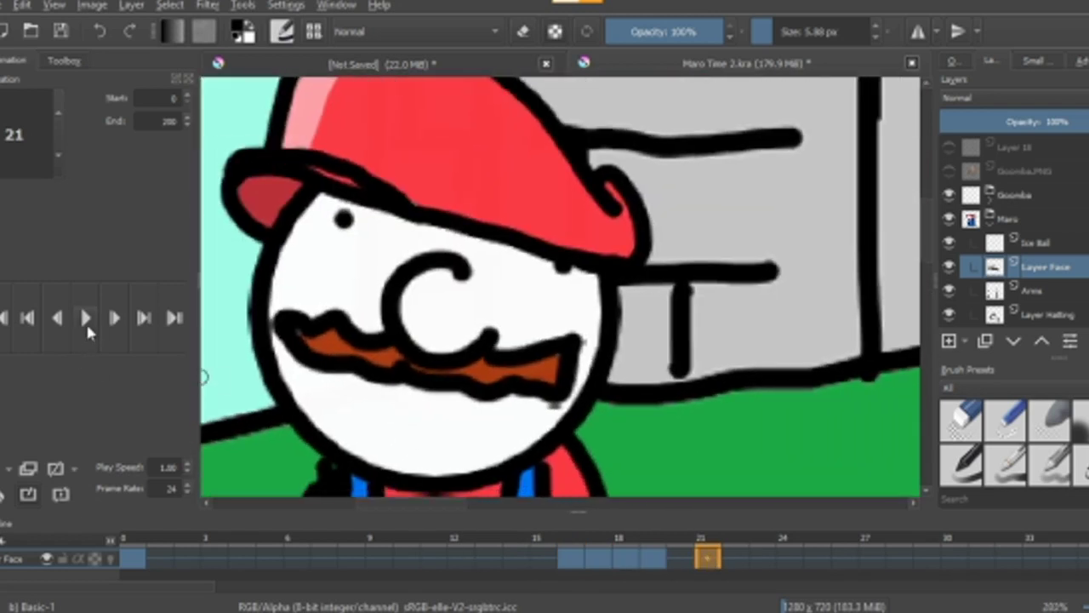
pyautogui.scroll(-1, 366, 342)
pyautogui.moveTo(366, 342); pyautogui.dragTo(332, 179)
pyautogui.scroll(-3, 377, 214)
pyautogui.moveTo(448, 264); pyautogui.dragTo(429, 227)
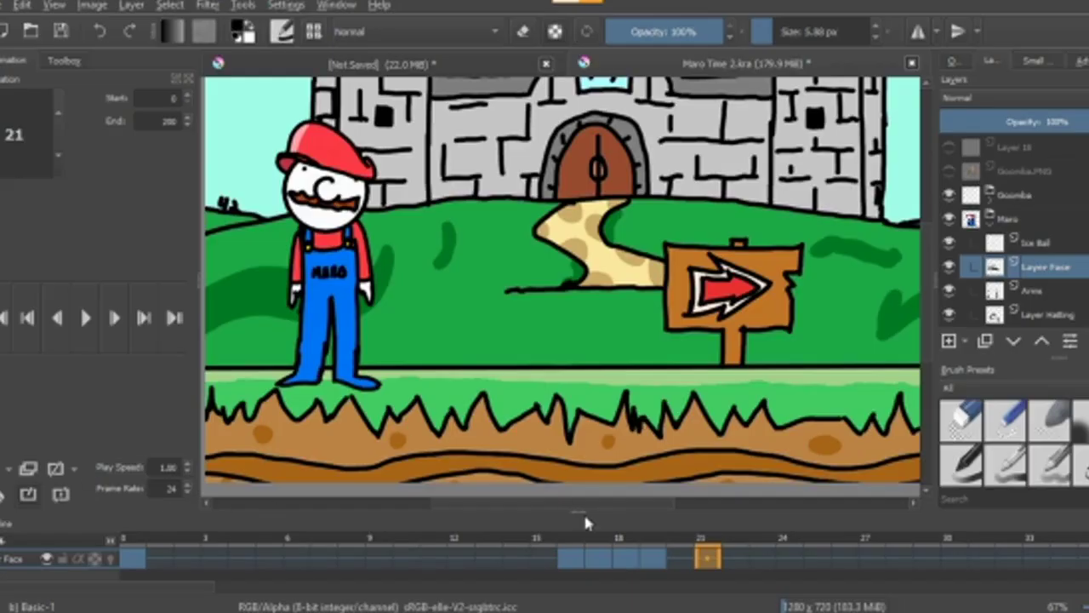
# Step through frames 15 to 19 of Layer Face and examine the area below the moustache close up.
pyautogui.moveTo(546, 559); pyautogui.dragTo(664, 557)
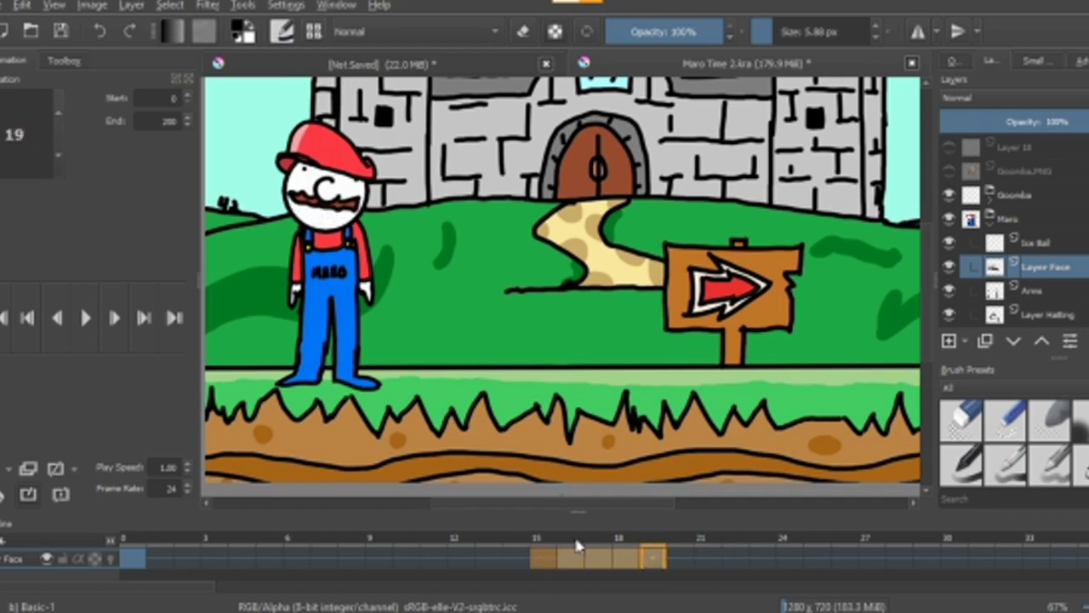
pyautogui.click(544, 556)
pyautogui.scroll(3, 290, 254)
pyautogui.moveTo(290, 253); pyautogui.dragTo(374, 336)
pyautogui.scroll(2, 372, 334)
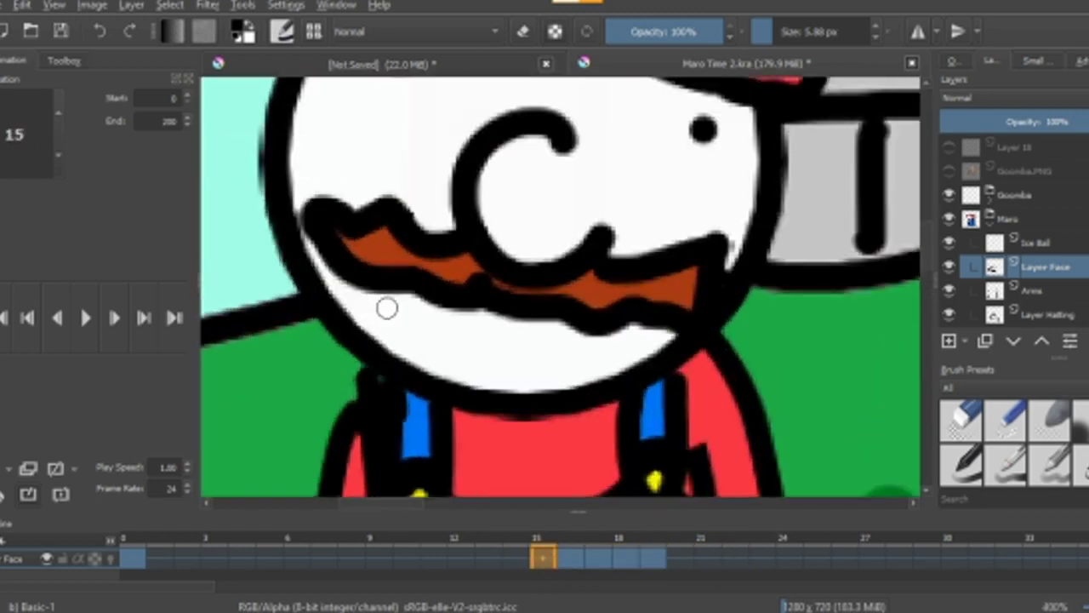
pyautogui.click(570, 557)
pyautogui.click(598, 557)
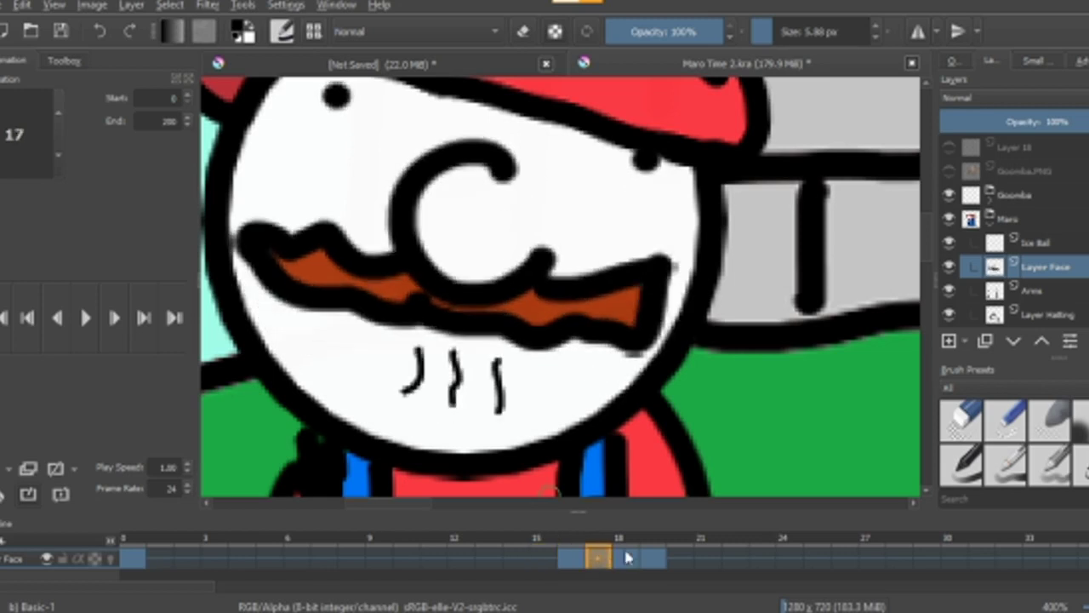
pyautogui.click(630, 557)
pyautogui.click(646, 557)
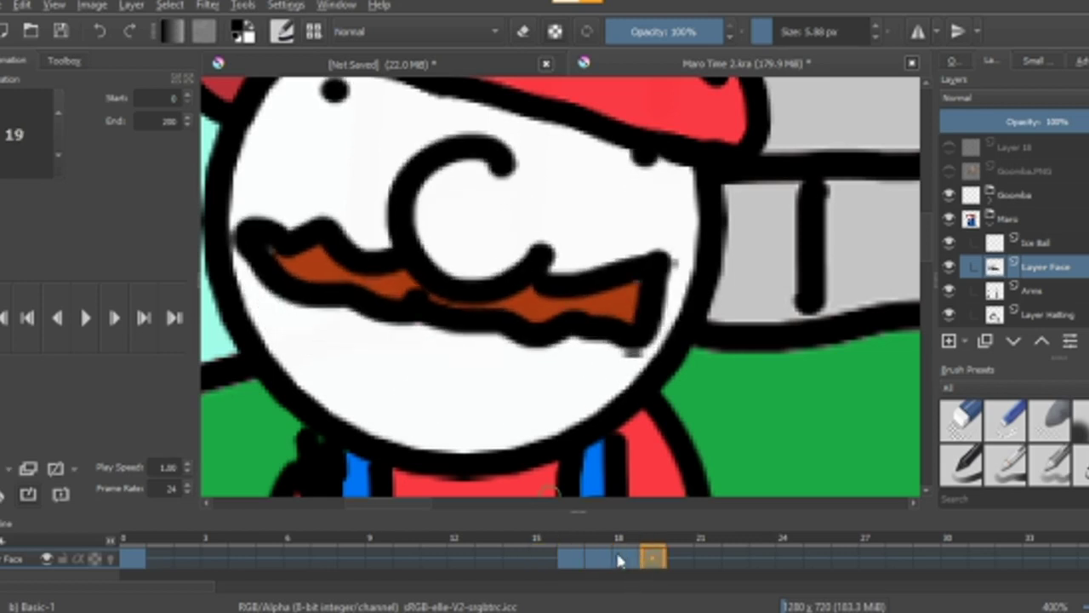
# Compare frames 14, 16, 18 and 19 of Layer Face close up, ending on frame 18.
pyautogui.click(570, 557)
pyautogui.click(516, 558)
pyautogui.click(572, 558)
pyautogui.click(618, 558)
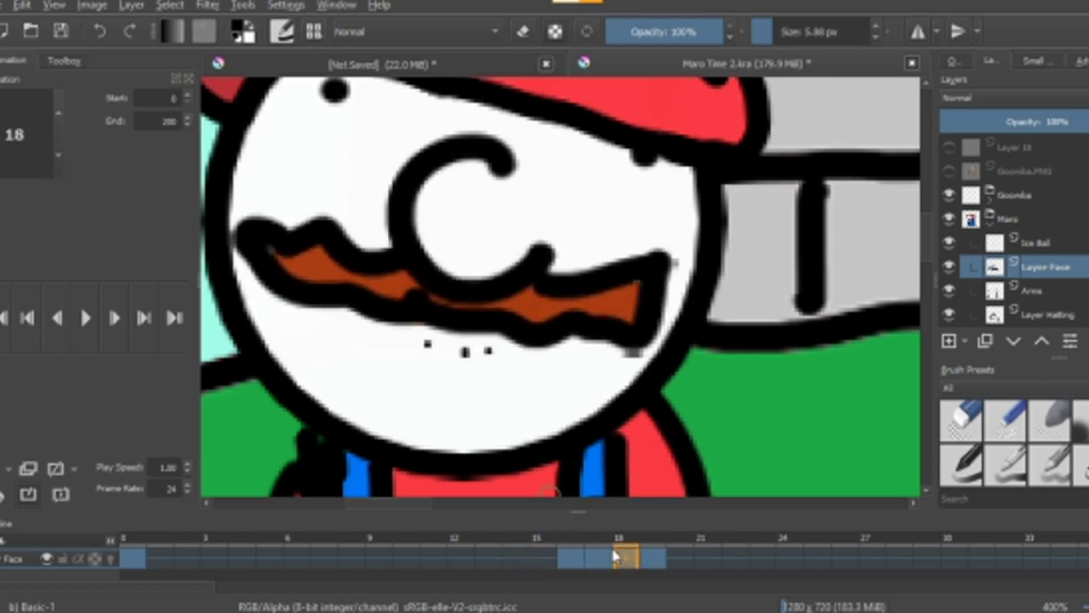
pyautogui.click(653, 558)
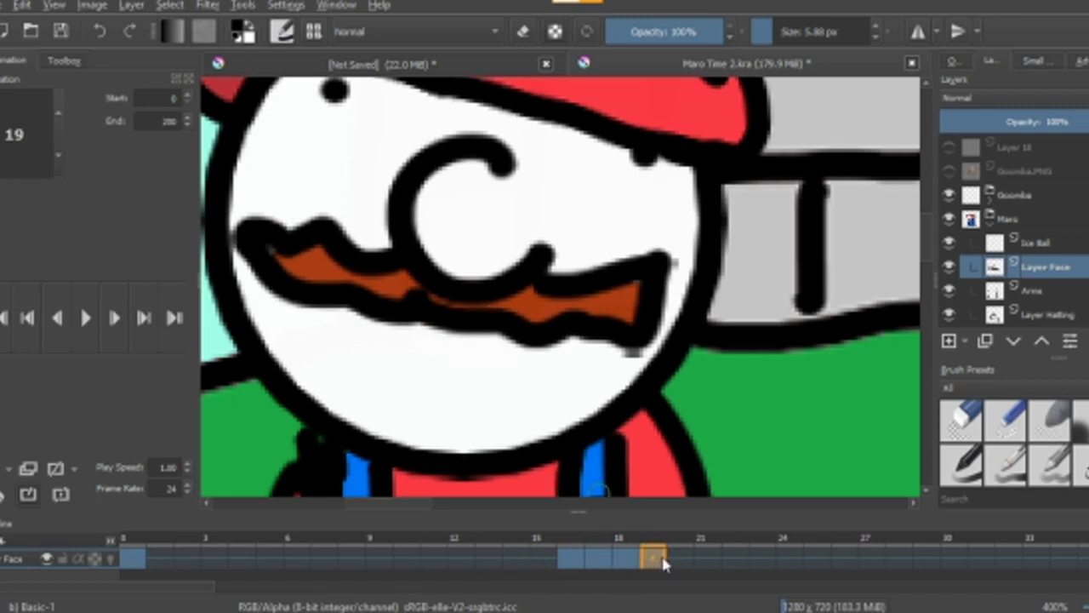
pyautogui.click(622, 558)
# Examine the character in the wider scene at frame 18, and compare frames 14, 16 and 21.
pyautogui.press('-')
pyautogui.press('-')
pyautogui.press('-')
pyautogui.press('-')
pyautogui.press('-')
pyautogui.scroll(5, 462, 333)
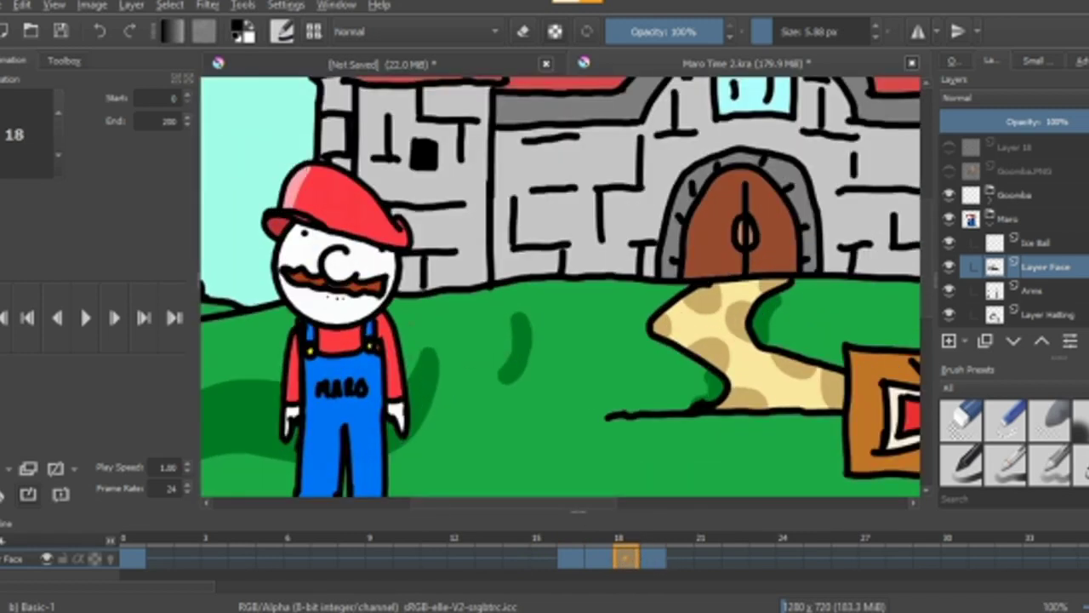
pyautogui.scroll(-4, 421, 276)
pyautogui.moveTo(396, 275); pyautogui.dragTo(381, 269)
pyautogui.click(516, 558)
pyautogui.click(571, 558)
pyautogui.click(708, 557)
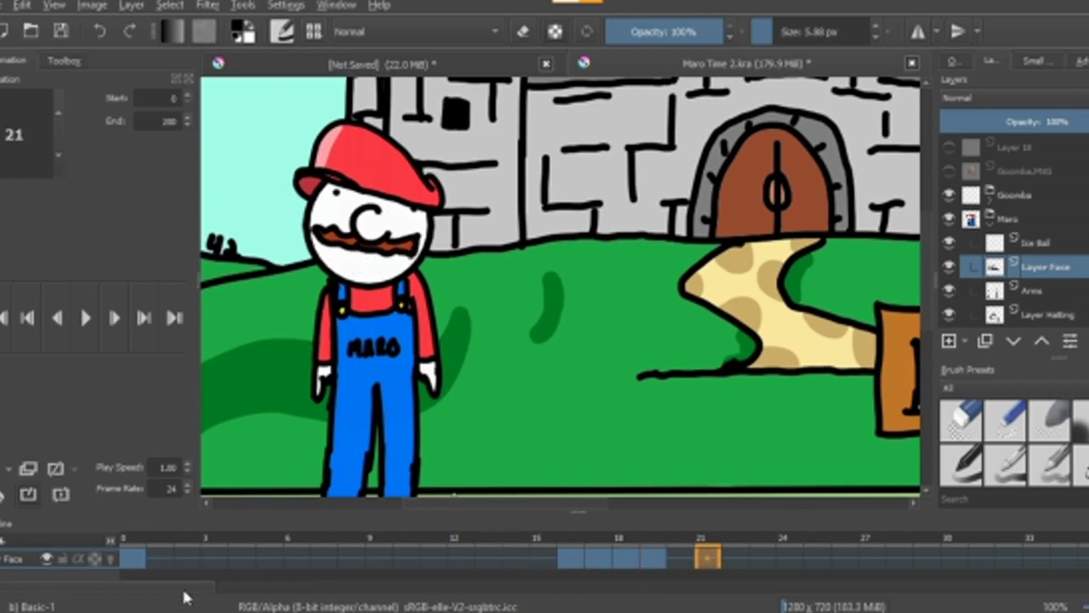
# Go to the later part of the Layer Face timeline and check the character's poses across several frames.
pyautogui.moveTo(183, 587); pyautogui.dragTo(418, 587)
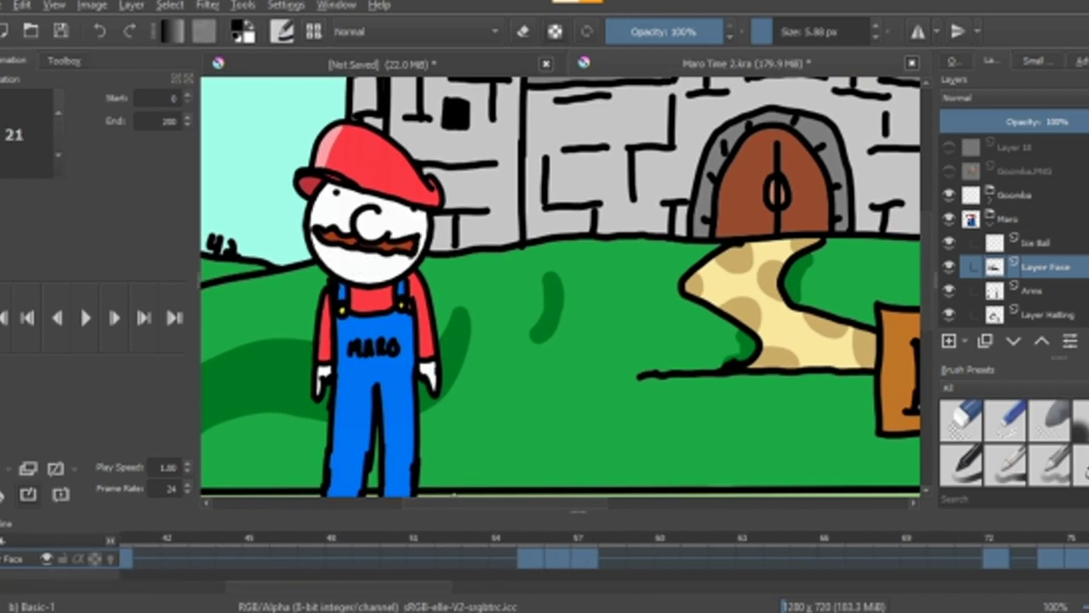
pyautogui.moveTo(277, 586); pyautogui.dragTo(426, 585)
pyautogui.click(437, 558)
pyautogui.click(489, 559)
pyautogui.click(520, 559)
pyautogui.click(598, 558)
pyautogui.moveTo(902, 559); pyautogui.dragTo(579, 515)
# Scrub the later frames back and forth with the whole scene in view, ending on frame 89.
pyautogui.scroll(-2, 492, 349)
pyautogui.moveTo(492, 350); pyautogui.dragTo(348, 322)
pyautogui.click(602, 559)
pyautogui.moveTo(902, 559); pyautogui.dragTo(602, 581)
pyautogui.moveTo(440, 577); pyautogui.dragTo(778, 562)
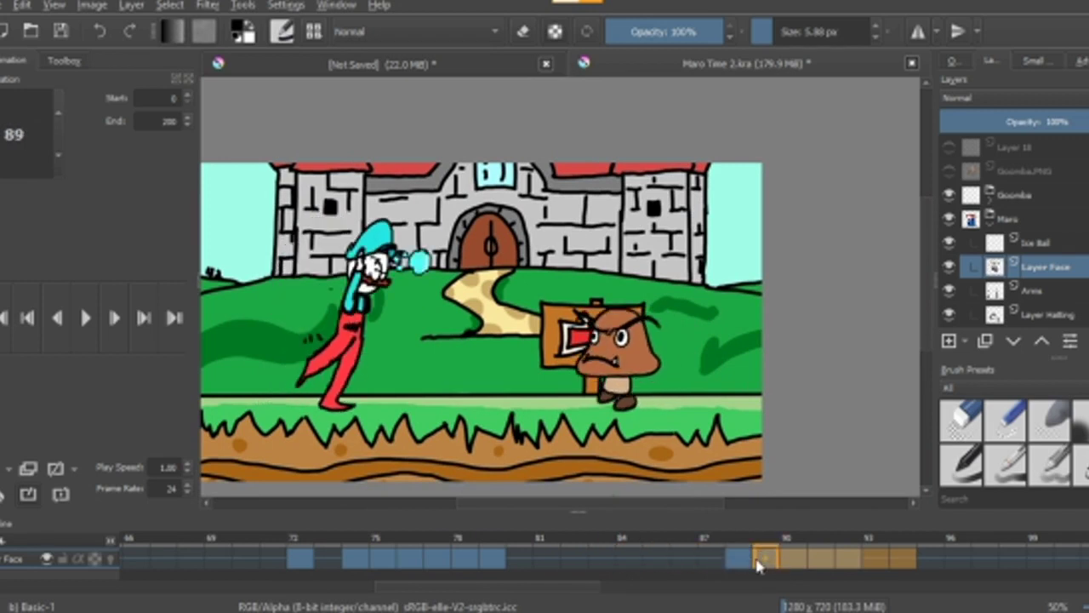
# Compare frames 88, 89 and 90 of Layer Face with the view close on the character throwing the ice ball.
pyautogui.scroll(3, 442, 385)
pyautogui.moveTo(441, 404); pyautogui.dragTo(577, 412)
pyautogui.scroll(-1, 551, 400)
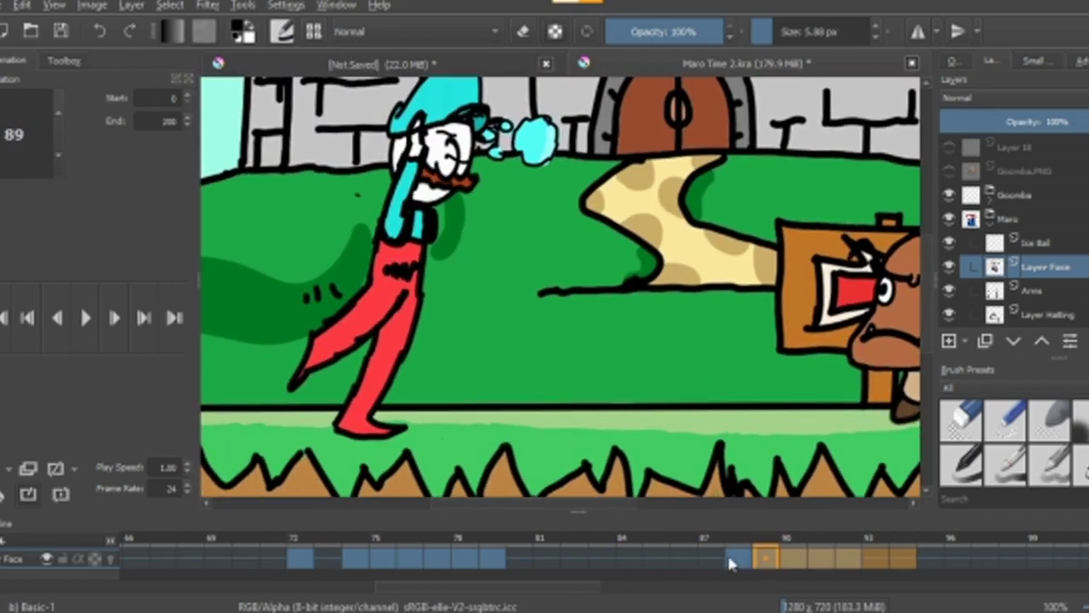
pyautogui.click(731, 557)
pyautogui.click(761, 555)
pyautogui.click(791, 555)
pyautogui.click(749, 557)
pyautogui.click(774, 553)
pyautogui.click(790, 555)
pyautogui.click(763, 562)
pyautogui.click(793, 555)
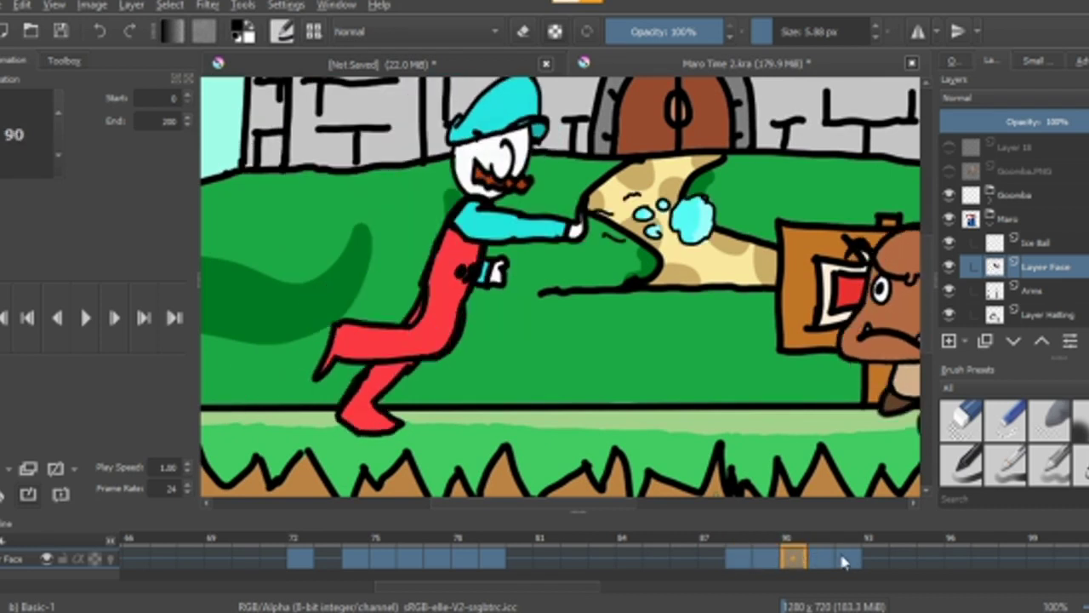
# Go back over the start of the throw between frames 90 and 88, ending on frame 88.
pyautogui.click(766, 560)
pyautogui.click(791, 560)
pyautogui.click(738, 558)
pyautogui.click(719, 559)
pyautogui.click(734, 561)
pyautogui.click(719, 561)
pyautogui.click(728, 563)
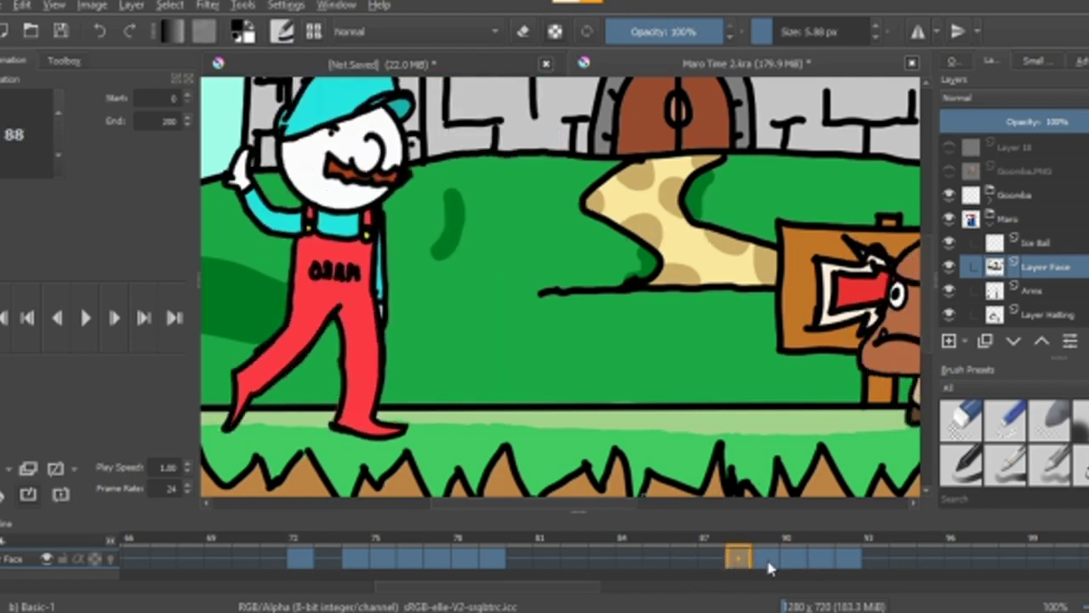
# Check how the ice ball travels towards the sign across frames 90, 91 and 92, ending on frame 92.
pyautogui.click(792, 560)
pyautogui.click(858, 560)
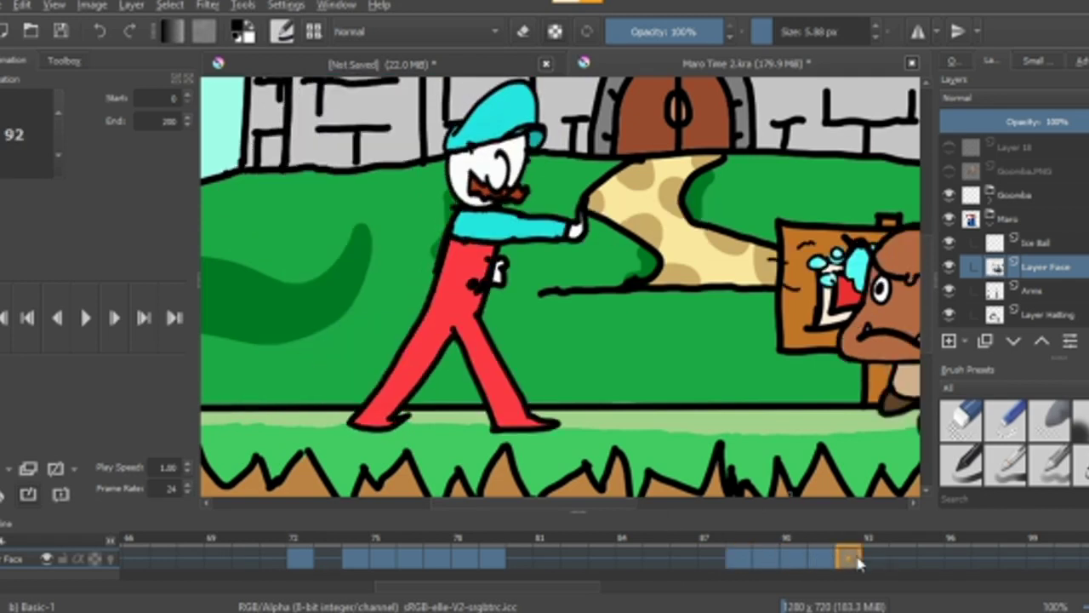
pyautogui.click(892, 559)
pyautogui.click(850, 562)
pyautogui.click(823, 563)
pyautogui.click(853, 567)
pyautogui.click(830, 565)
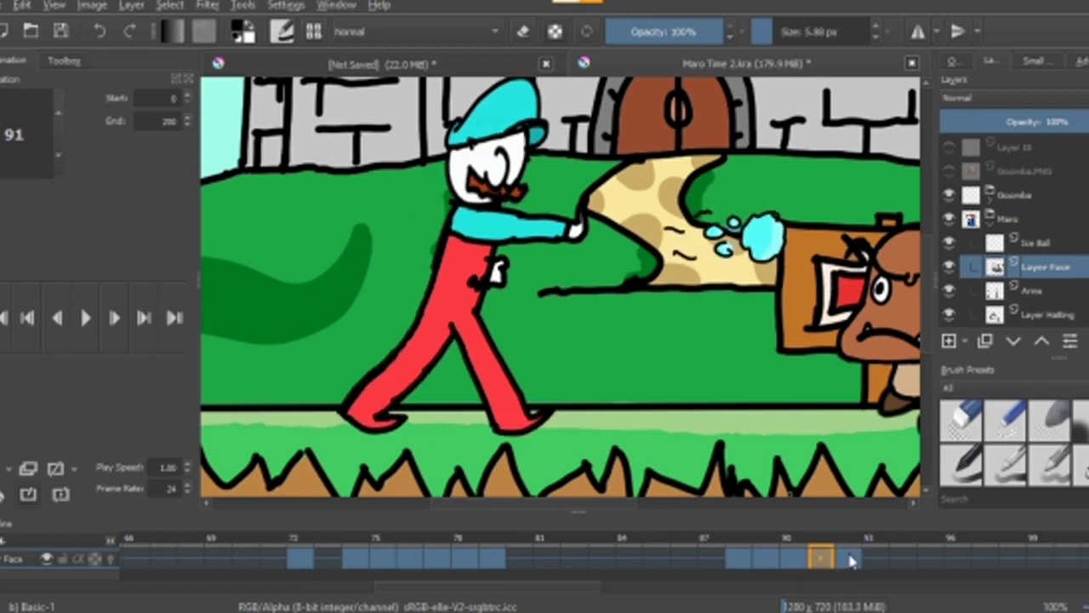
pyautogui.click(850, 560)
# Examine the ice ball meeting the Goomba close up at frame 92, and return to a view of both characters.
pyautogui.moveTo(738, 387); pyautogui.dragTo(489, 354)
pyautogui.scroll(2, 576, 281)
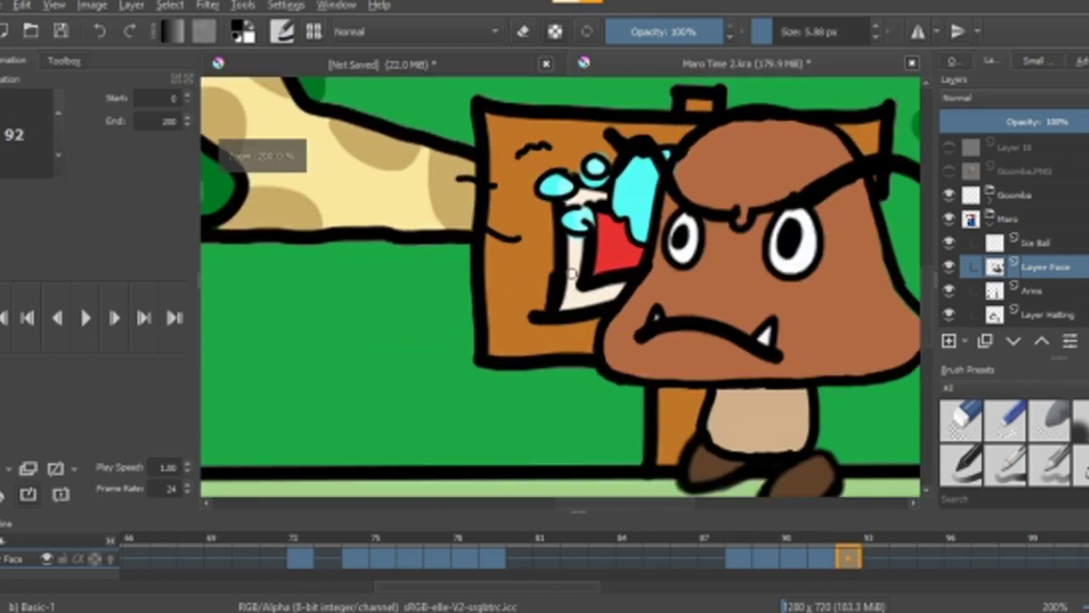
pyautogui.moveTo(576, 281); pyautogui.dragTo(447, 308)
pyautogui.scroll(-4, 447, 307)
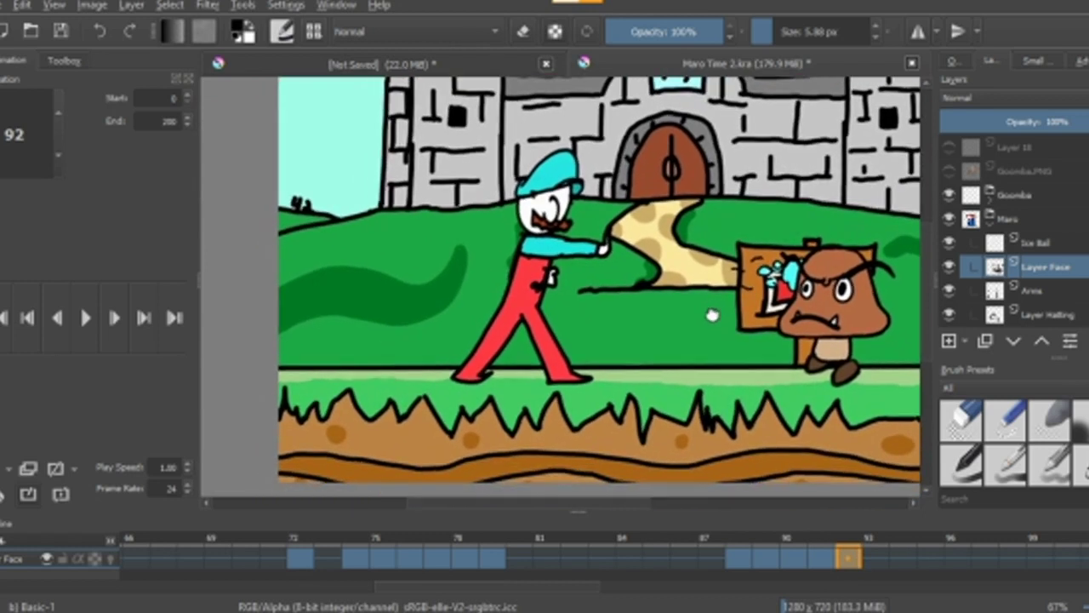
pyautogui.moveTo(712, 315); pyautogui.dragTo(631, 321)
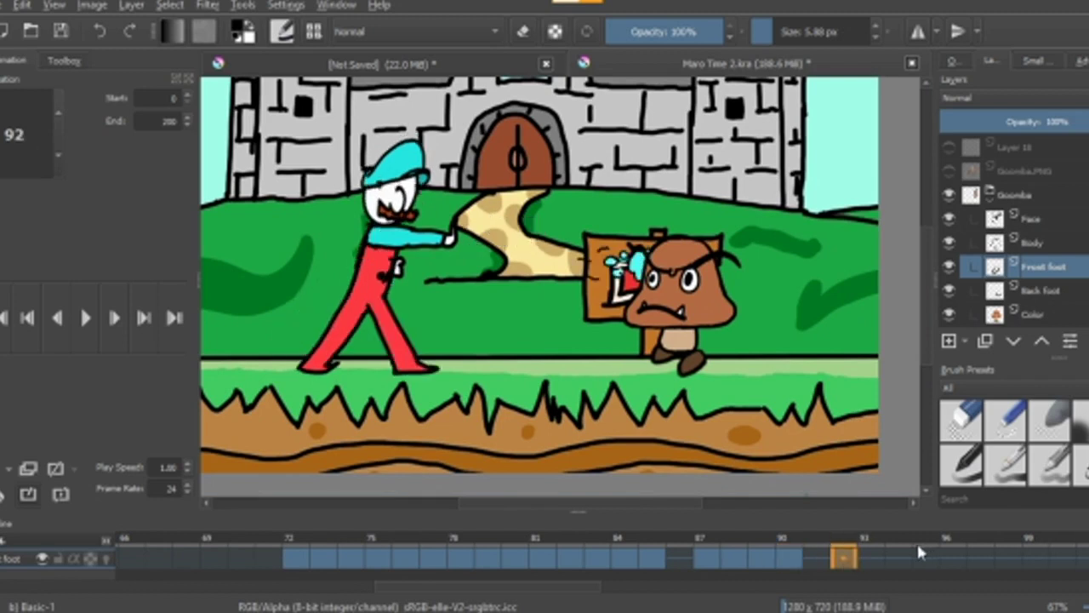
# Select frames 72 to 92 on the Front foot layer's timeline, and play that range in the whole scene.
pyautogui.click(712, 562)
pyautogui.moveTo(715, 571); pyautogui.dragTo(392, 571)
pyautogui.moveTo(802, 557); pyautogui.dragTo(290, 558)
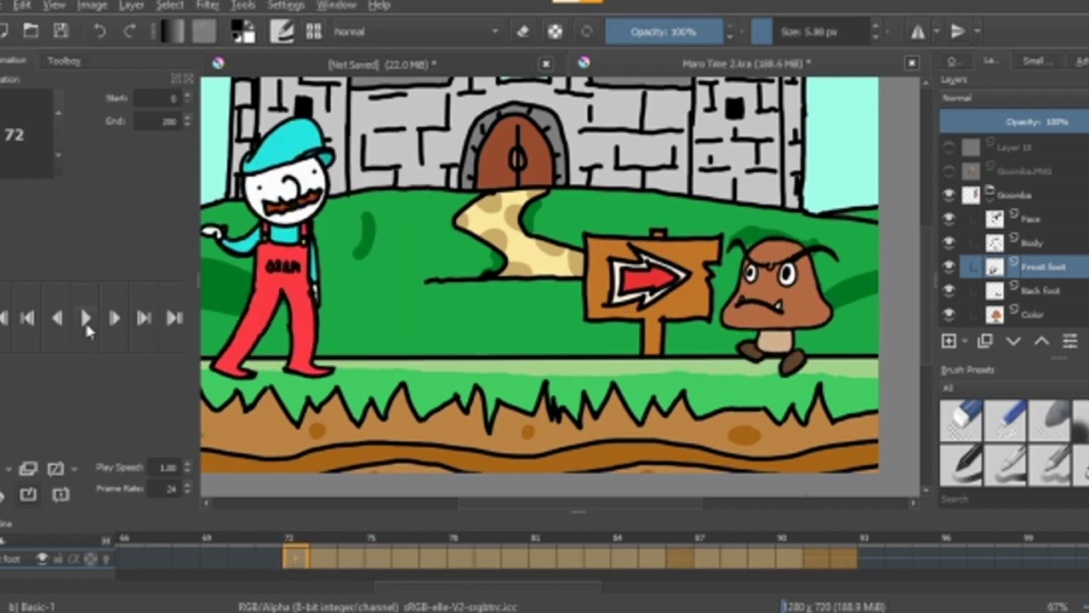
pyautogui.click(83, 317)
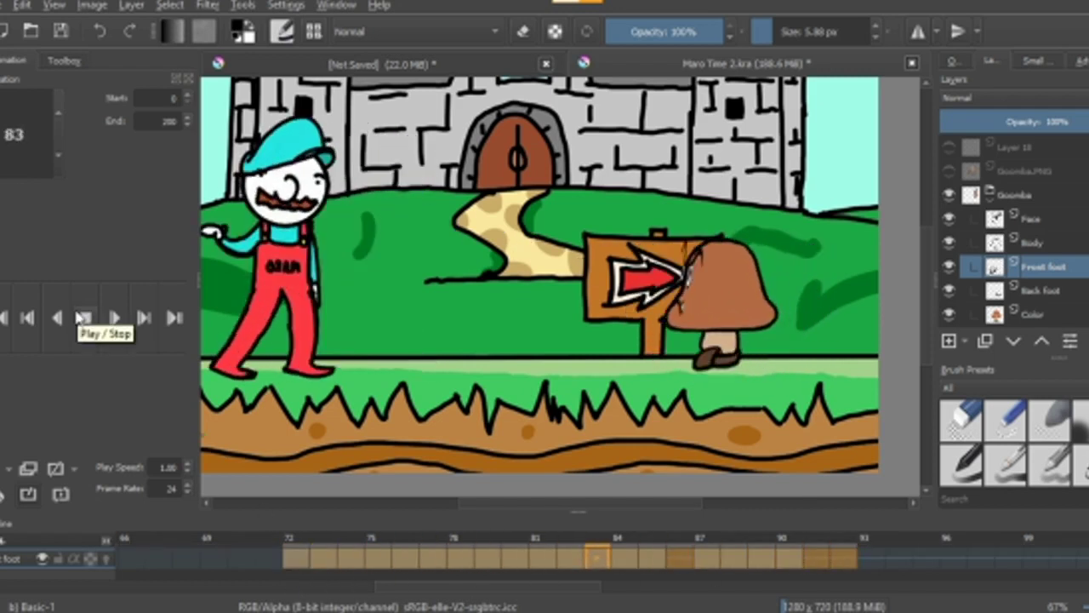
pyautogui.click(85, 317)
# Play the selected frames again with the view closer on Maro.
pyautogui.scroll(5, 274, 223)
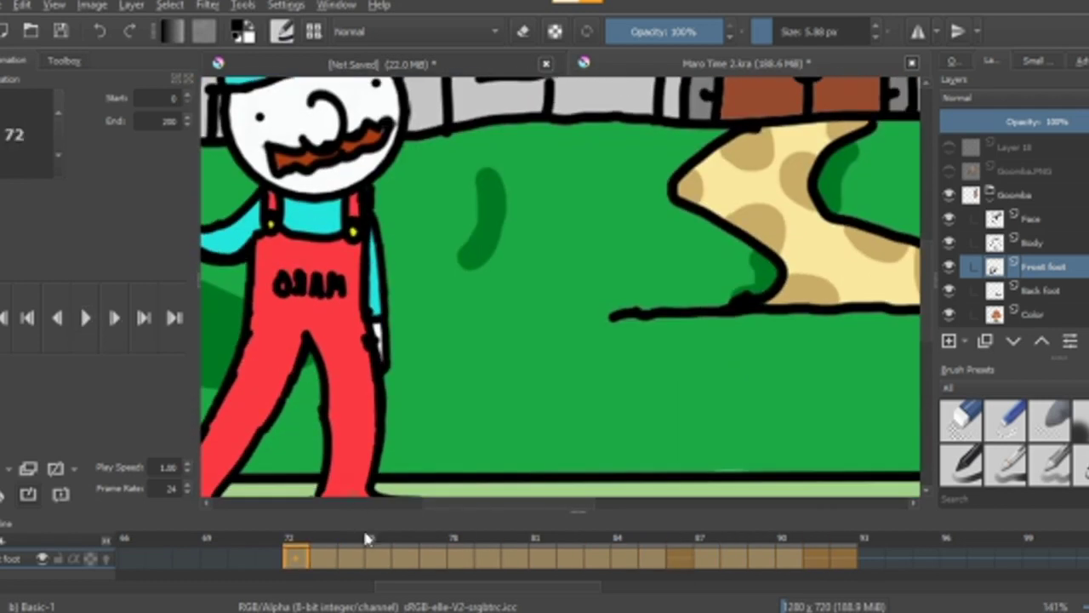
pyautogui.click(85, 317)
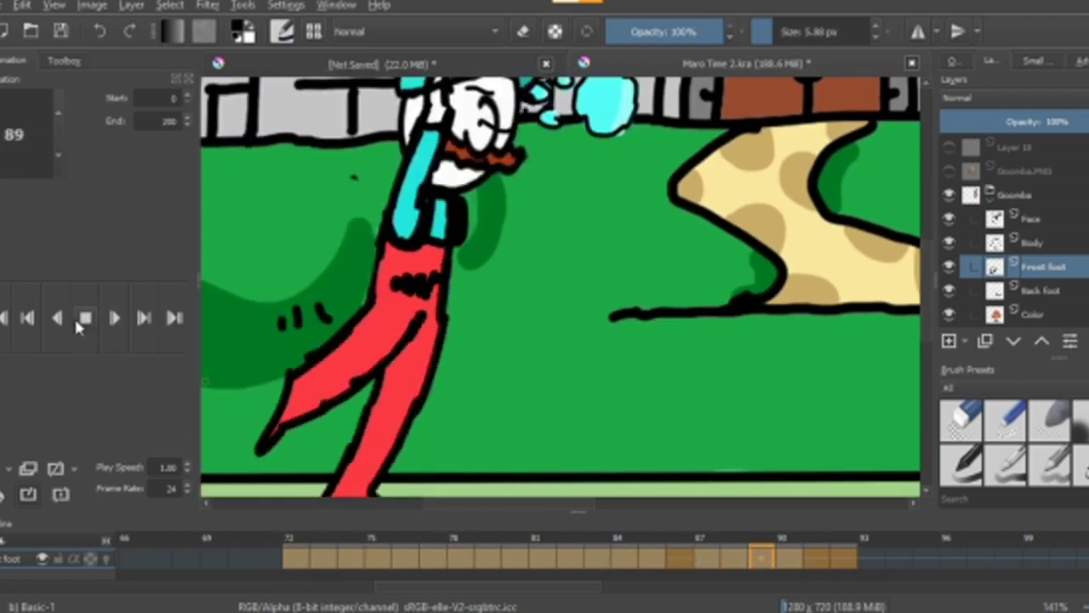
pyautogui.click(85, 318)
# Inspect the Goomba close up, and compare the first frames of its walk, ending on frame 73.
pyautogui.scroll(-5, 412, 376)
pyautogui.scroll(6, 413, 375)
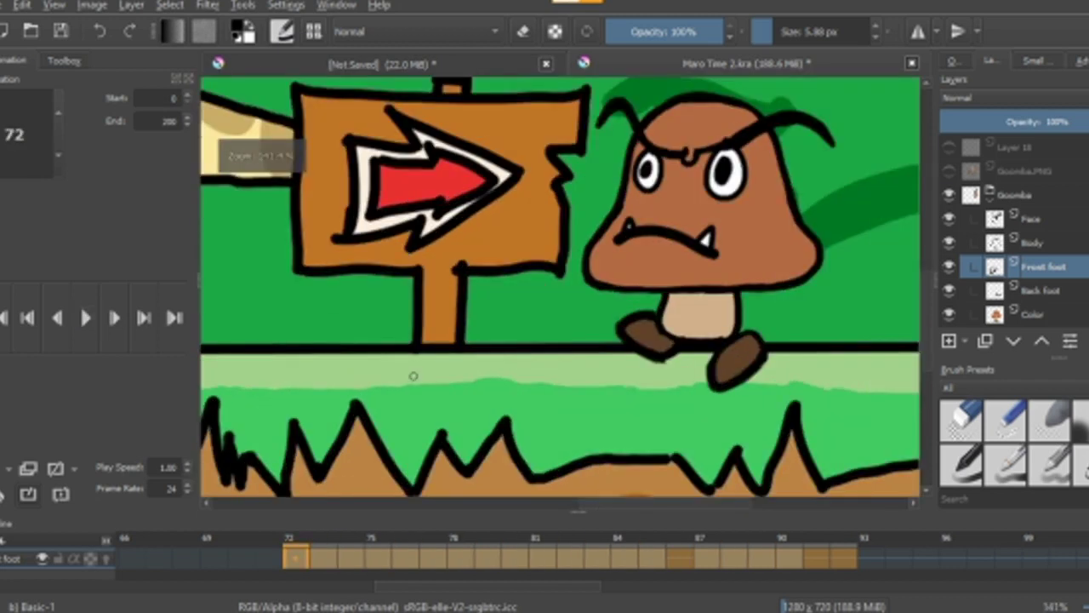
pyautogui.scroll(-4, 413, 375)
pyautogui.scroll(6, 624, 444)
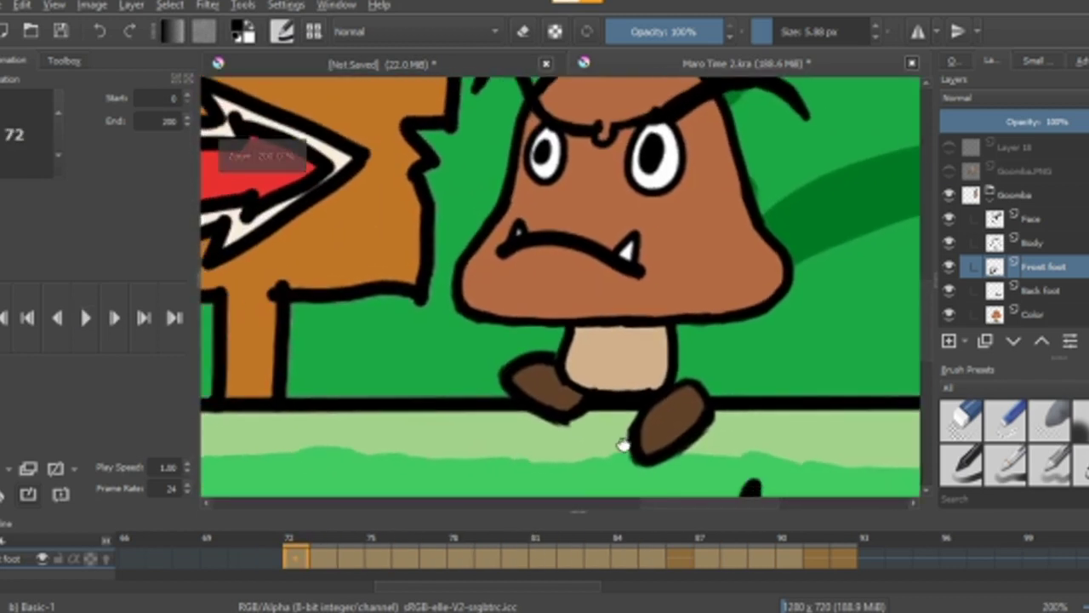
pyautogui.scroll(-1, 624, 444)
pyautogui.moveTo(624, 444); pyautogui.dragTo(635, 450)
pyautogui.click(314, 565)
pyautogui.click(306, 564)
pyautogui.click(361, 554)
pyautogui.click(279, 565)
pyautogui.click(293, 553)
pyautogui.click(334, 555)
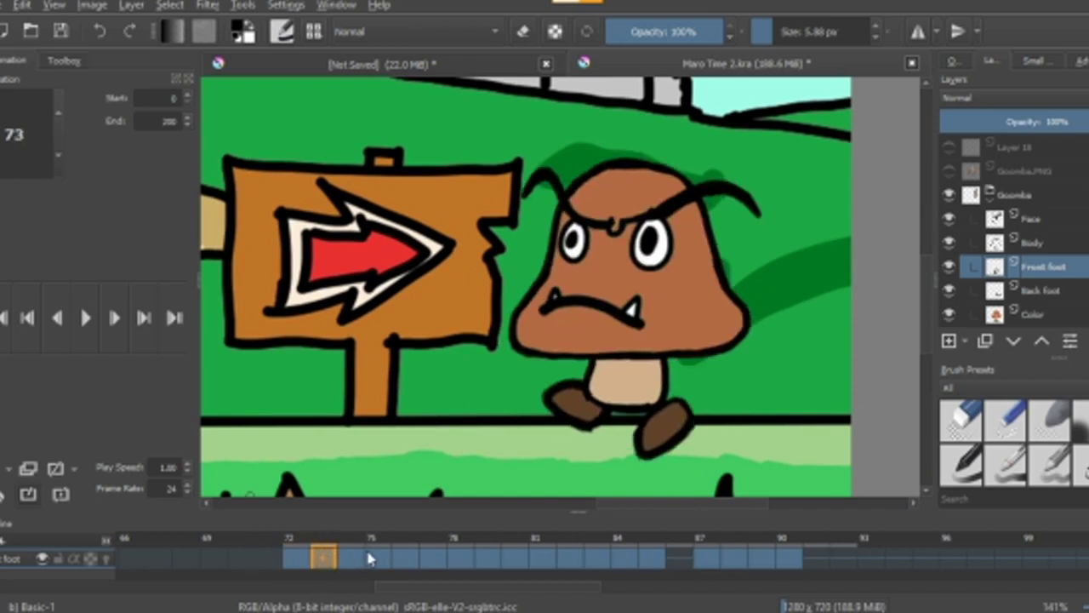
# Advance one frame at a time from frame 73 to 83 to view the Goomba turning, and return to frame 72.
pyautogui.press('Right')
pyautogui.press('Right')
pyautogui.press('Right')
pyautogui.press('Right')
pyautogui.press('Right')
pyautogui.press('Right')
pyautogui.press('Right')
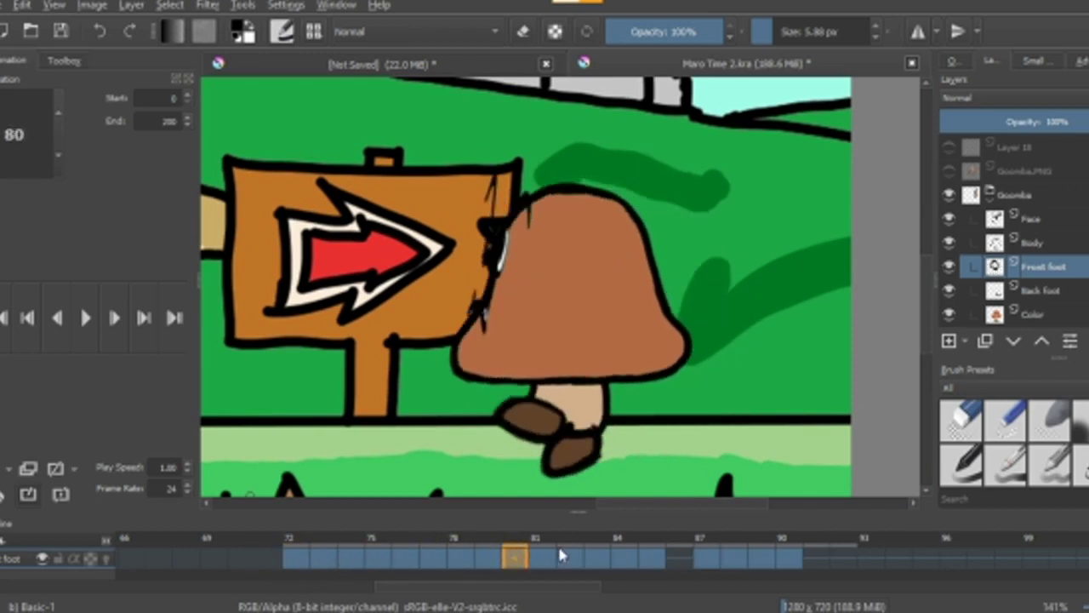
pyautogui.press('Right')
pyautogui.press('Right')
pyautogui.press('Right')
pyautogui.click(300, 557)
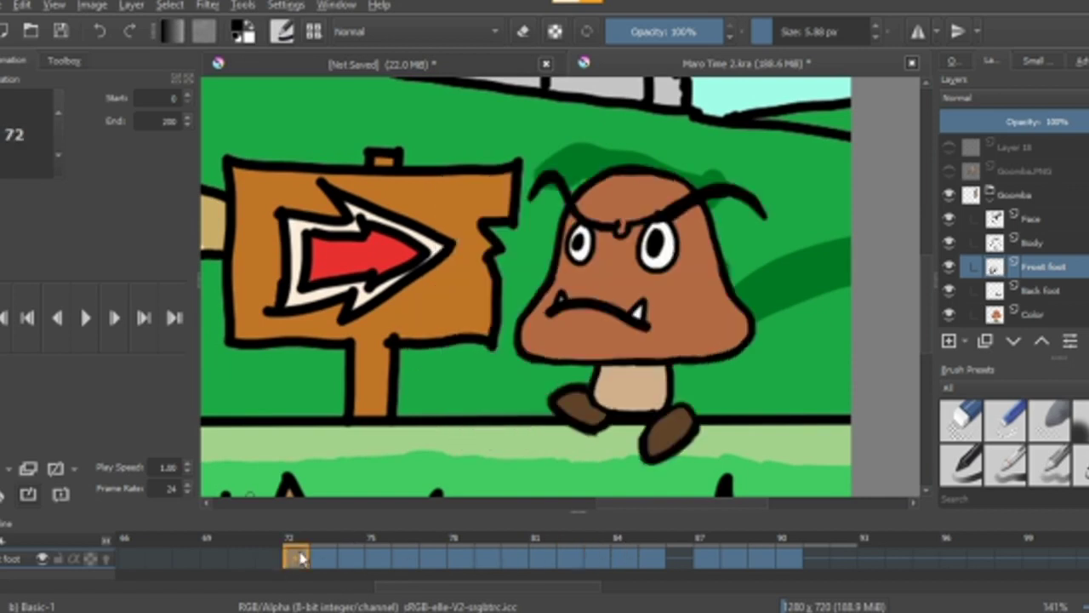
# Compare the Goomba's poses at frames 72, 73, 75 and 76, ending on frame 77.
pyautogui.press('space')
pyautogui.press('space')
pyautogui.click(404, 559)
pyautogui.click(318, 559)
pyautogui.click(294, 562)
pyautogui.click(375, 561)
pyautogui.click(404, 560)
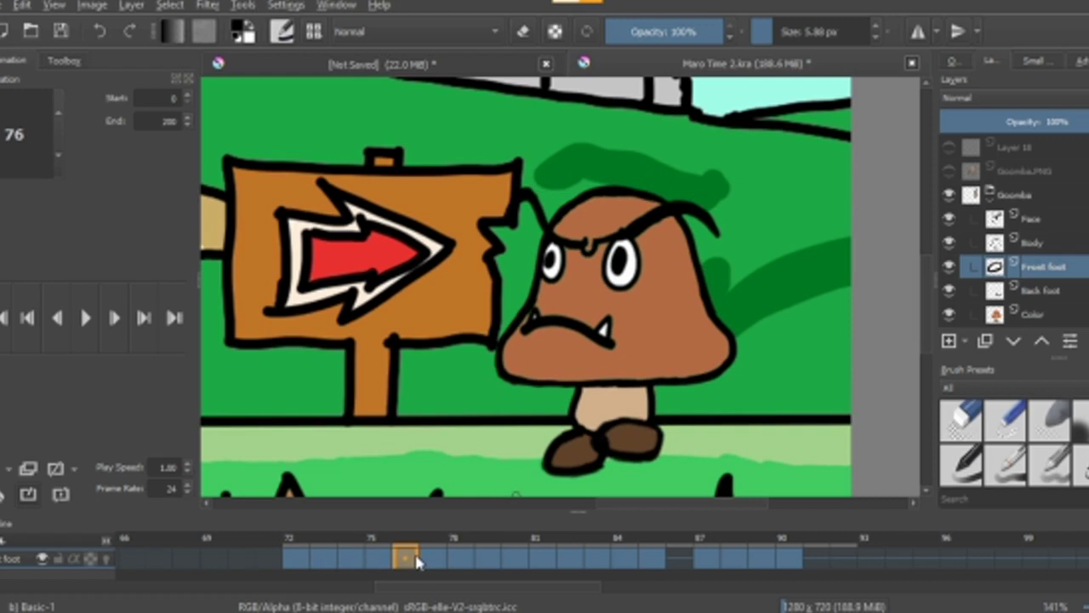
pyautogui.click(430, 559)
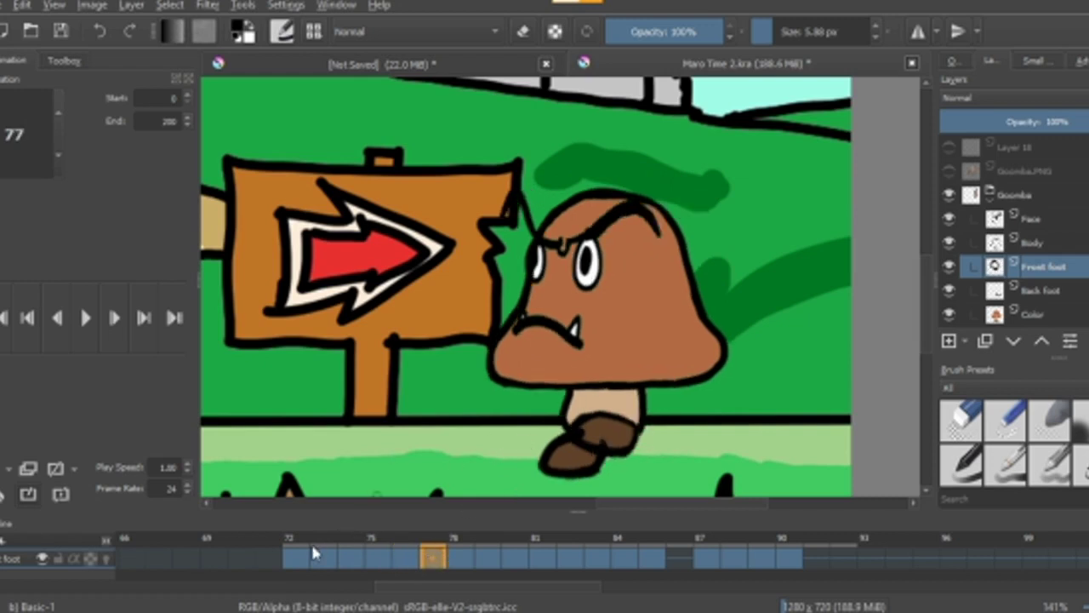
# Recheck the Goomba's foot positions at frames 72, 74, 76 and 77, and continue through frame 78 to frame 80.
pyautogui.click(308, 556)
pyautogui.click(353, 562)
pyautogui.click(295, 560)
pyautogui.click(351, 560)
pyautogui.click(431, 559)
pyautogui.click(401, 561)
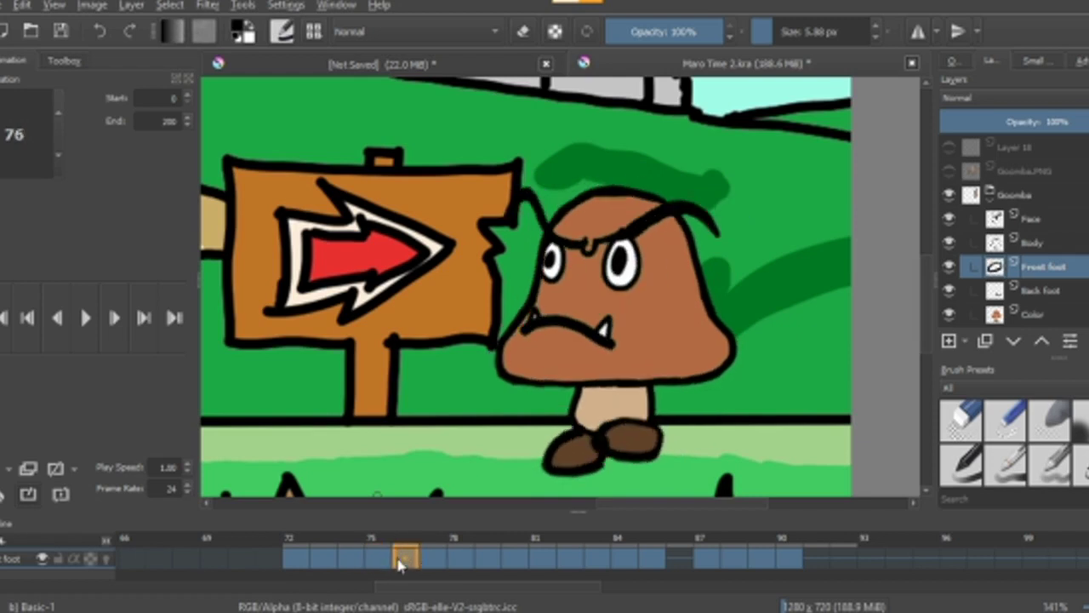
pyautogui.click(433, 558)
pyautogui.click(463, 560)
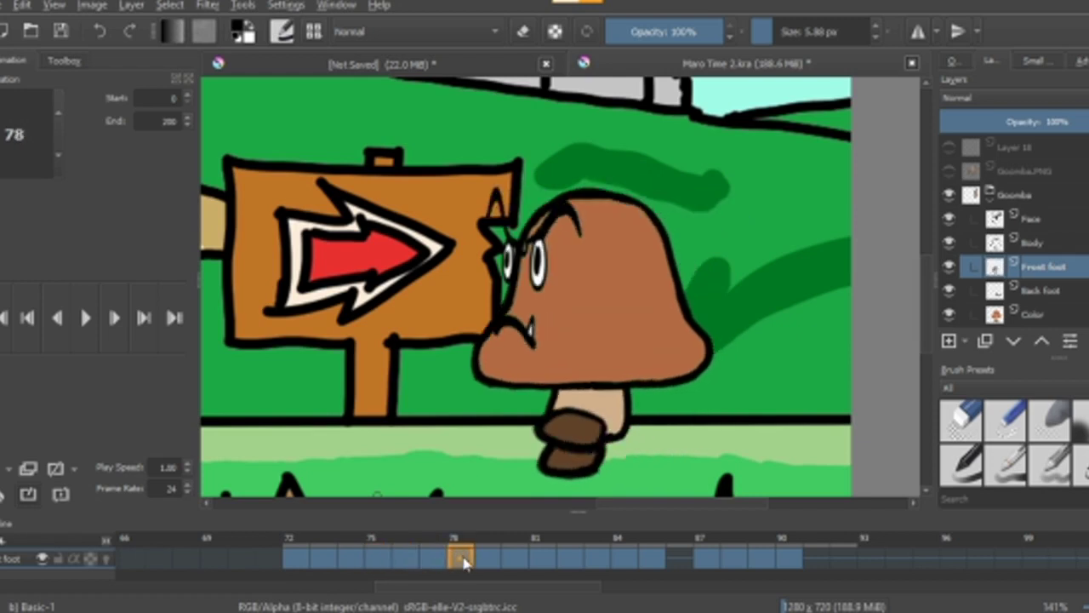
pyautogui.click(515, 560)
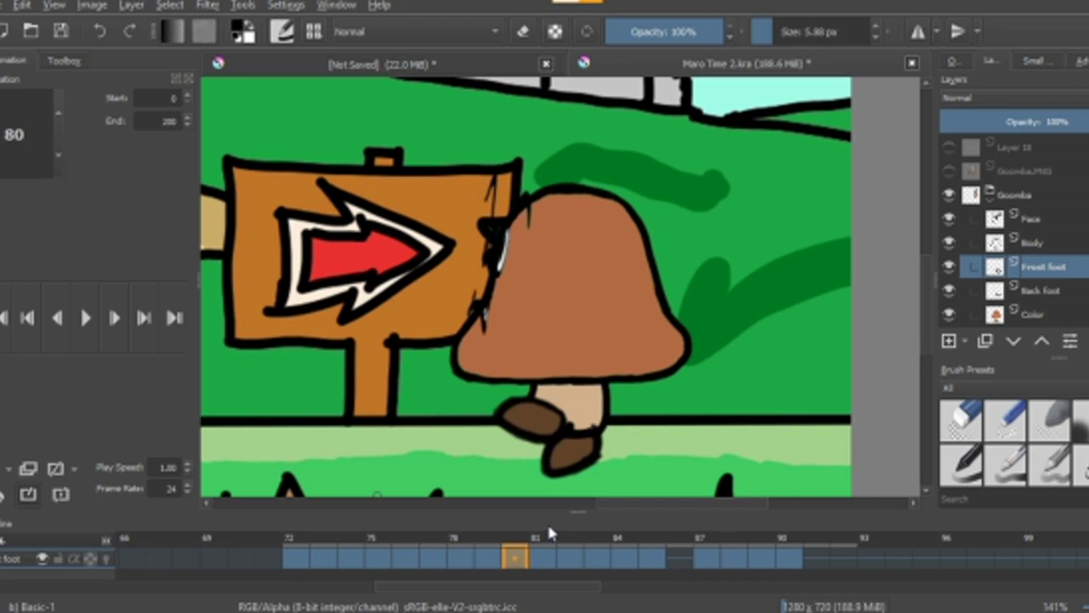
# Compare the Goomba's turned-away poses at frames 82 to 84 with its front-facing ones at frames 73 and 76, ending on frame 84.
pyautogui.click(570, 560)
pyautogui.click(600, 561)
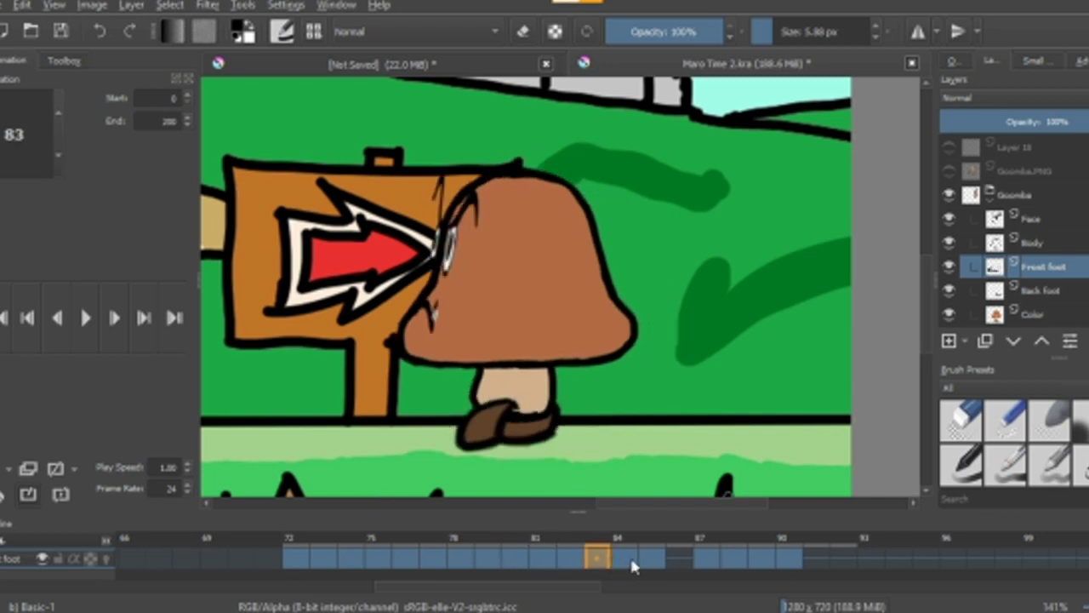
pyautogui.click(632, 560)
pyautogui.click(671, 556)
pyautogui.click(624, 566)
pyautogui.click(597, 560)
pyautogui.click(321, 562)
pyautogui.click(405, 560)
pyautogui.click(625, 560)
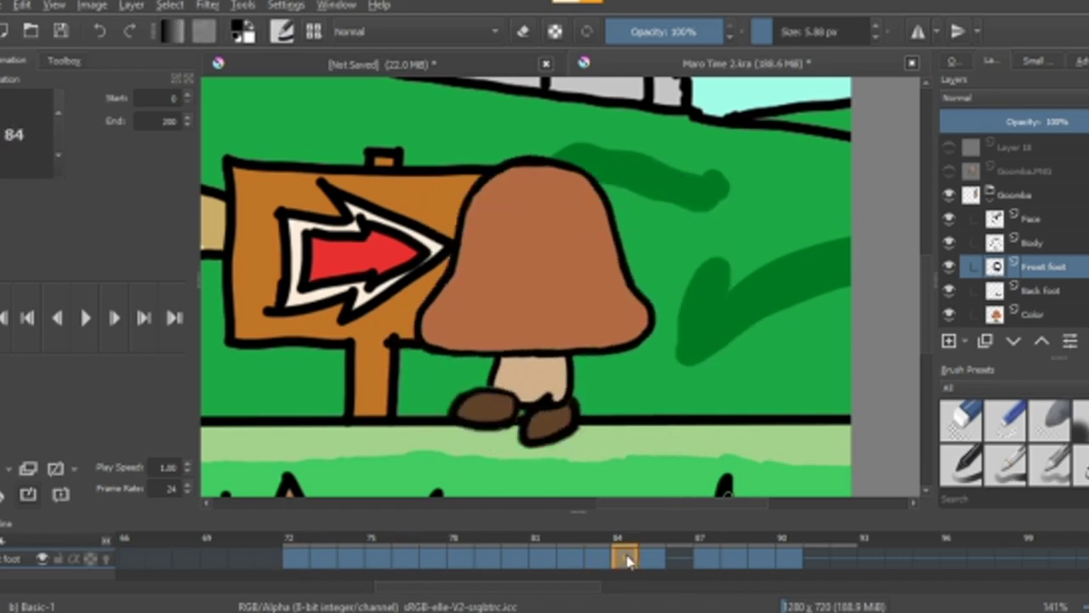
# Follow the Goomba turning back to the front through frames 86 to 90, and return by frames 85 and 82 to frame 80.
pyautogui.click(679, 559)
pyautogui.click(714, 558)
pyautogui.click(733, 558)
pyautogui.click(761, 558)
pyautogui.click(784, 555)
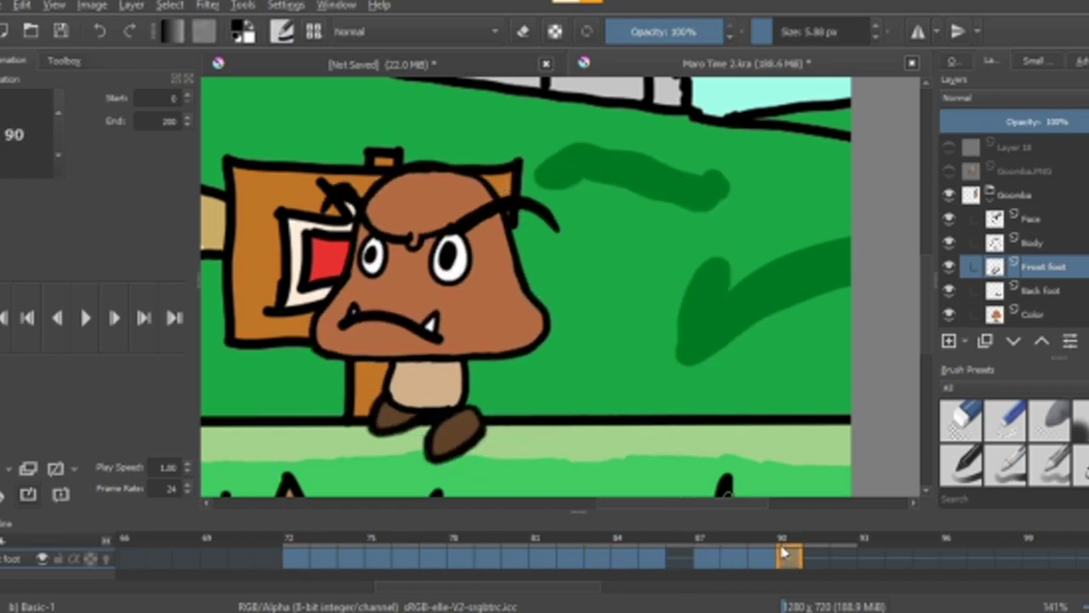
pyautogui.click(645, 562)
pyautogui.click(569, 563)
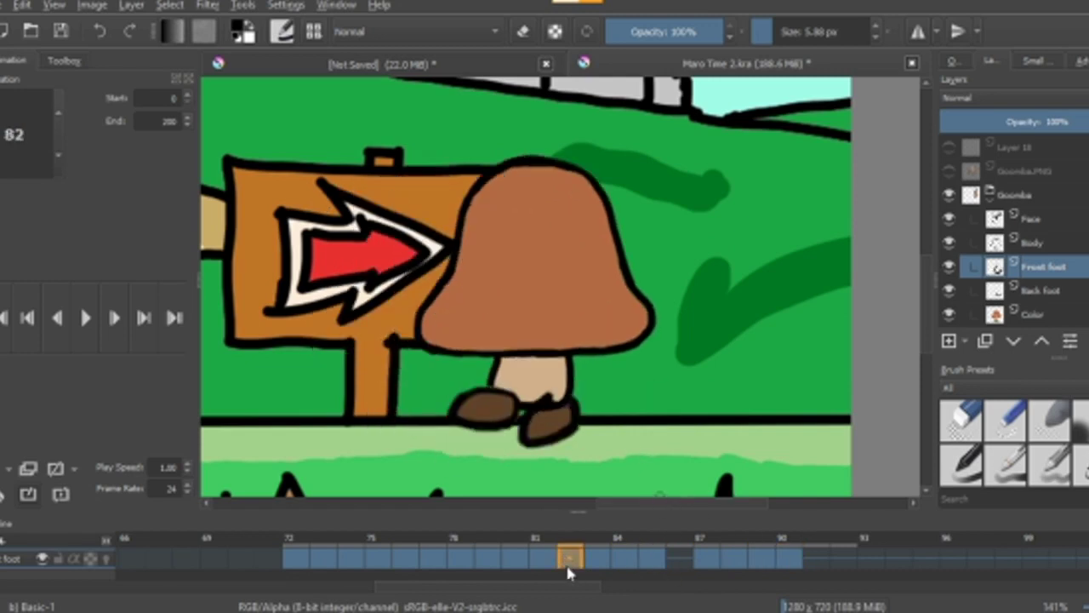
pyautogui.click(541, 563)
pyautogui.click(514, 562)
# Scrub the Goomba's walk from frame 72 onwards in a wider view, and go to frame 94.
pyautogui.scroll(-1, 514, 425)
pyautogui.moveTo(574, 464); pyautogui.dragTo(743, 389)
pyautogui.click(298, 560)
pyautogui.moveTo(298, 558); pyautogui.dragTo(819, 551)
pyautogui.moveTo(1001, 564); pyautogui.dragTo(897, 557)
# Examine Maro and the ice-encased Goomba up close at frame 94.
pyautogui.scroll(-3, 417, 335)
pyautogui.moveTo(280, 276); pyautogui.dragTo(474, 305)
pyautogui.scroll(1, 474, 304)
pyautogui.scroll(3, 479, 302)
pyautogui.scroll(2, 648, 375)
pyautogui.moveTo(648, 374); pyautogui.dragTo(533, 434)
pyautogui.scroll(2, 485, 259)
pyautogui.scroll(-8, 391, 357)
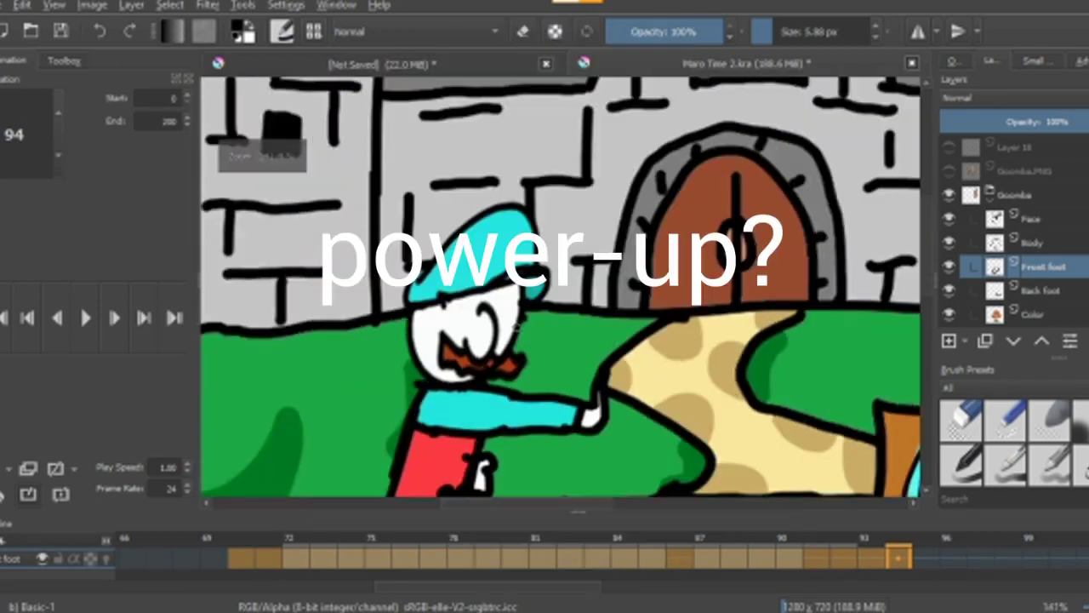
pyautogui.scroll(4, 534, 394)
pyautogui.moveTo(597, 418); pyautogui.dragTo(661, 413)
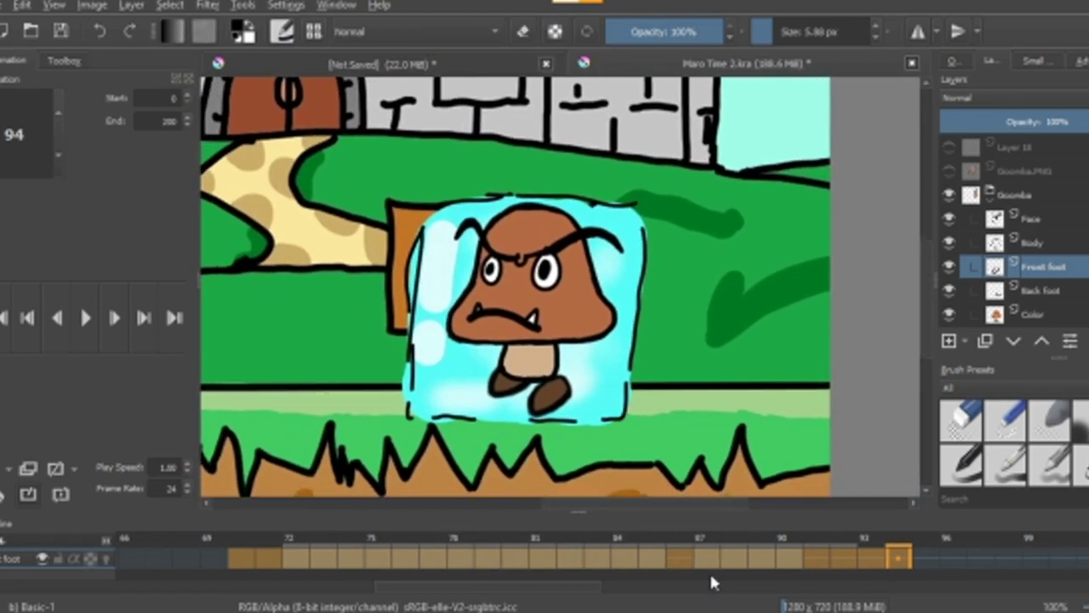
# Go back to frame 86 and inspect the Goomba's side pose in front of the sign.
pyautogui.click(725, 559)
pyautogui.click(689, 555)
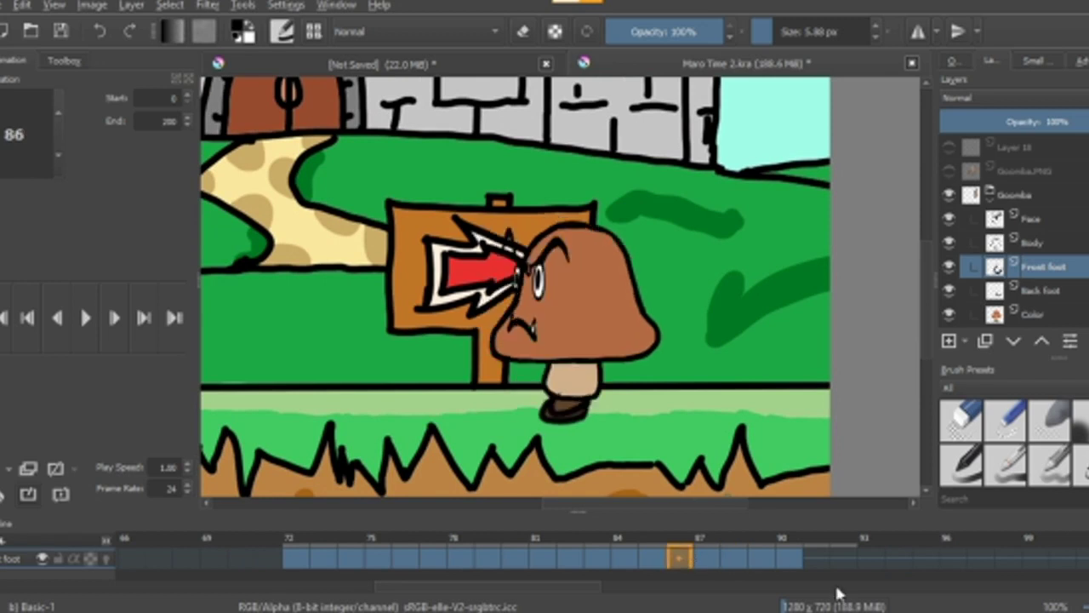
pyautogui.press('-')
pyautogui.press('+')
pyautogui.press('+')
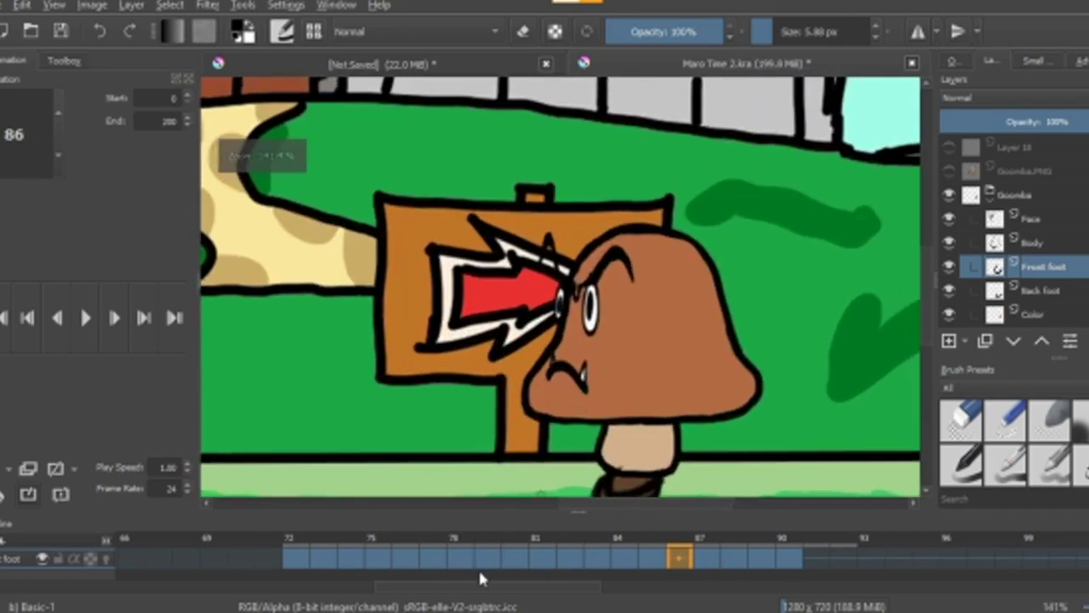
# Compare the Goomba's poses at frames 77, 82, 83 and 85 with the sign in view, ending on frame 82.
pyautogui.click(483, 560)
pyautogui.scroll(-2, 553, 417)
pyautogui.scroll(1, 536, 400)
pyautogui.click(441, 557)
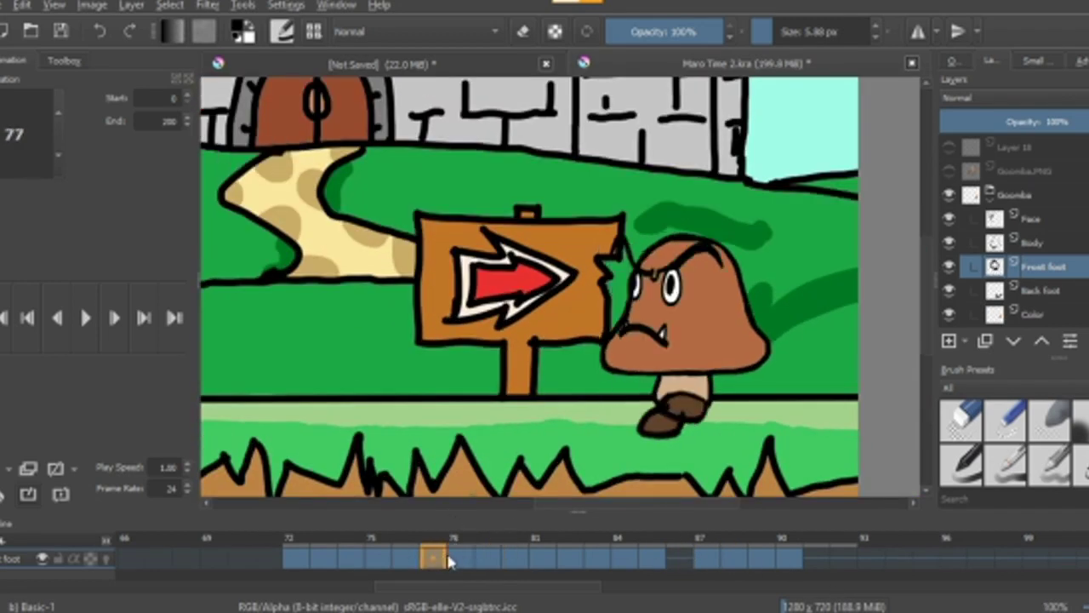
pyautogui.click(561, 544)
pyautogui.click(607, 541)
pyautogui.click(660, 552)
pyautogui.click(561, 557)
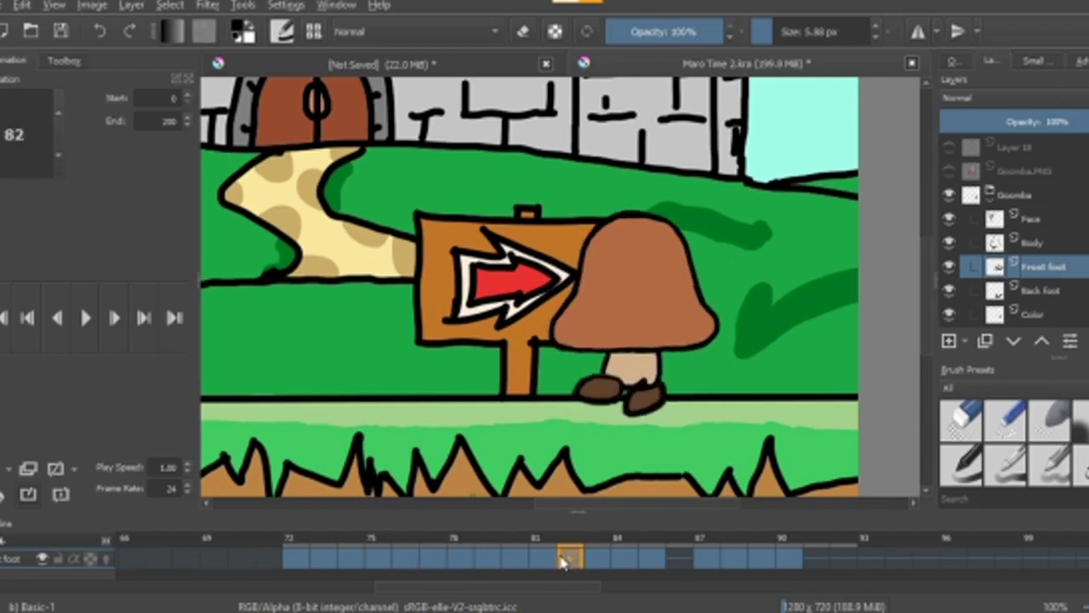
pyautogui.moveTo(561, 560)
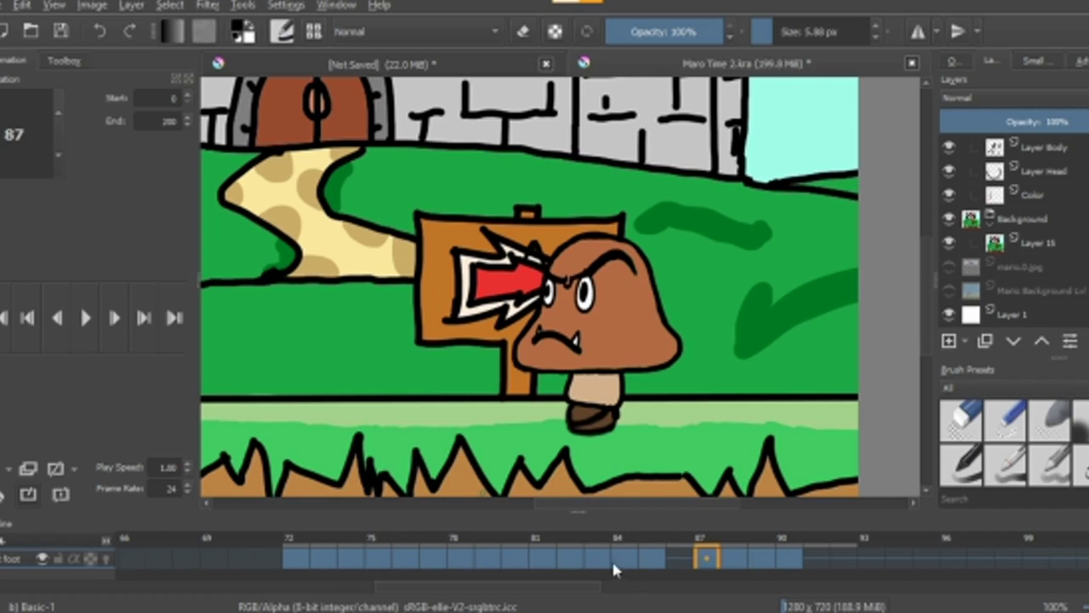
# Scrub back to frame 74 and view the whole scene with Maro, the castle and the Goomba.
pyautogui.moveTo(616, 567); pyautogui.dragTo(340, 564)
pyautogui.scroll(-4, 405, 389)
pyautogui.scroll(3, 541, 377)
pyautogui.moveTo(406, 389); pyautogui.dragTo(576, 435)
pyautogui.scroll(-1, 664, 380)
pyautogui.scroll(1, 484, 377)
pyautogui.moveTo(484, 377); pyautogui.dragTo(494, 335)
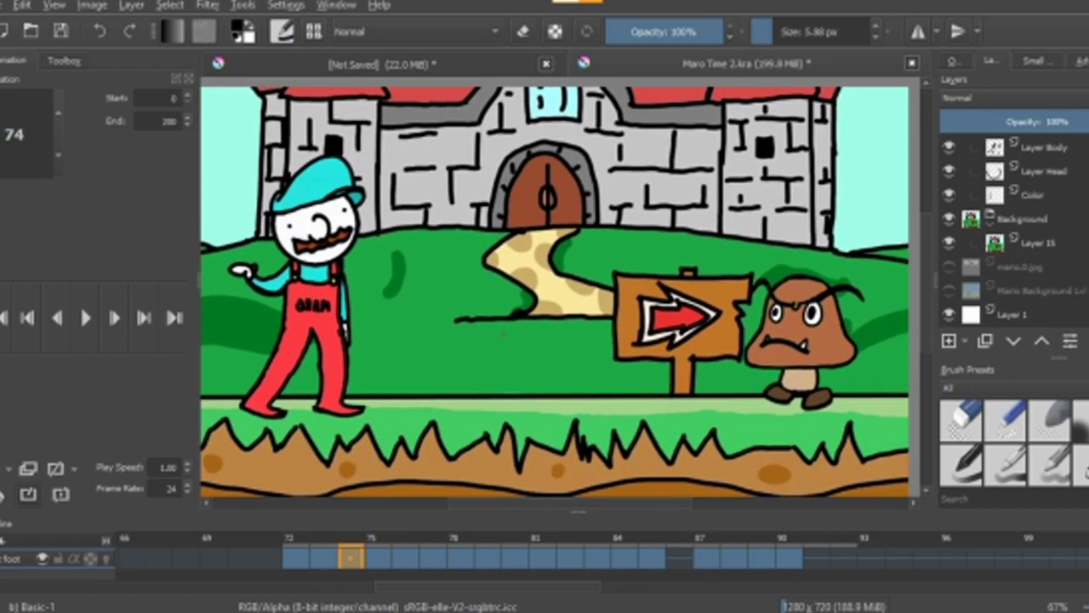
# Open the autosaved Instrumentals 2 animation file.
pyautogui.click(2, 5)
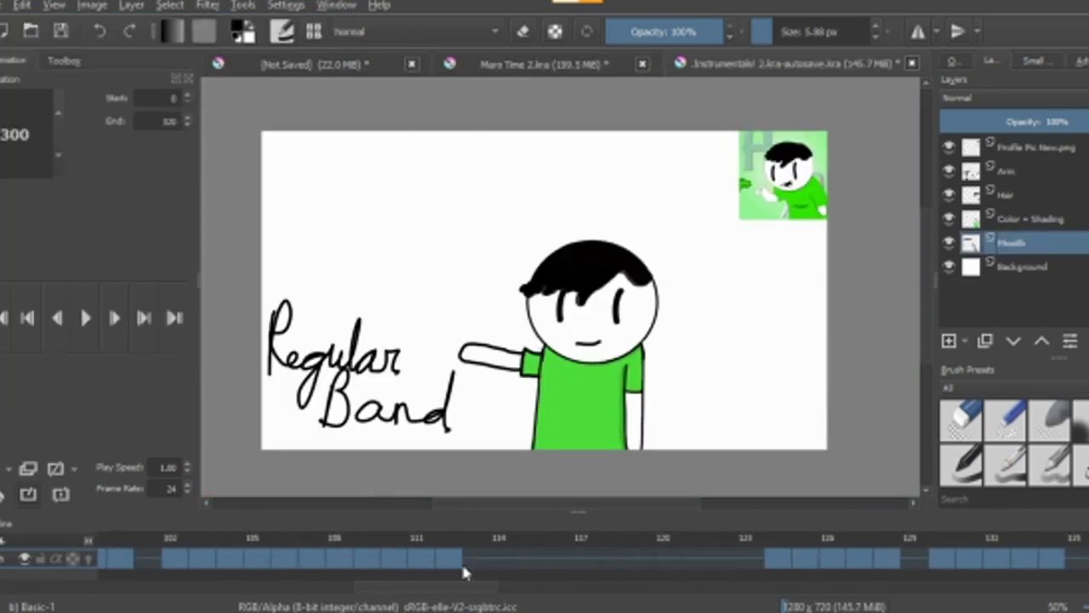
# Scrub through the Instrumentals 2 animation's timeline to review how its drawings are spaced across the frames.
pyautogui.moveTo(462, 564); pyautogui.dragTo(622, 533)
pyautogui.moveTo(441, 586); pyautogui.dragTo(913, 582)
pyautogui.click(662, 557)
pyautogui.moveTo(742, 557); pyautogui.dragTo(688, 557)
pyautogui.moveTo(542, 551); pyautogui.dragTo(225, 575)
pyautogui.moveTo(302, 577); pyautogui.dragTo(242, 566)
pyautogui.moveTo(499, 553); pyautogui.dragTo(414, 566)
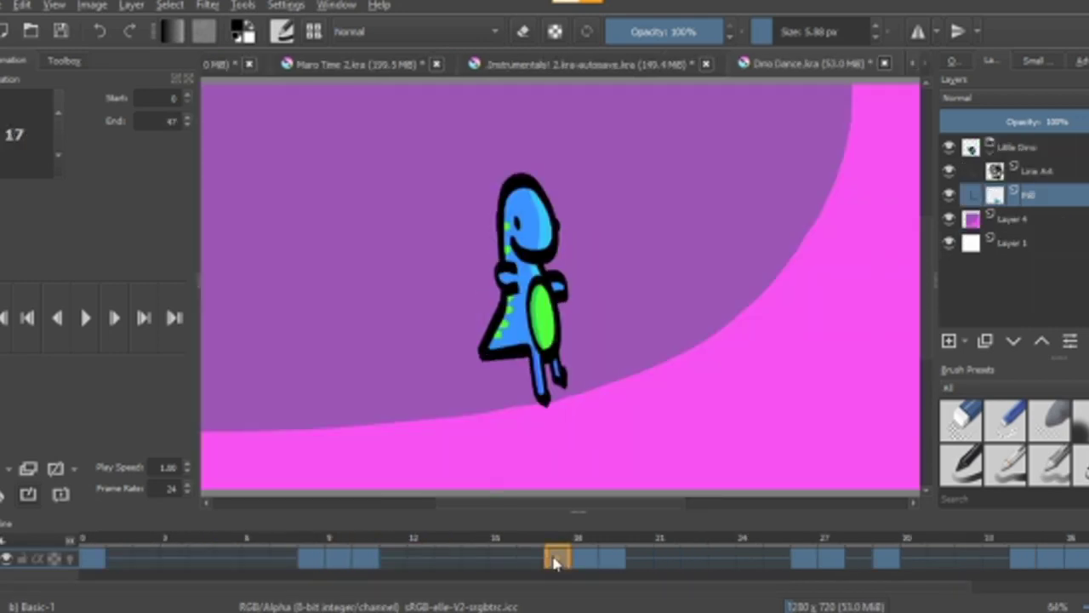
# Scrub the Dino Dance timeline between frames 0 and 19 to view the dinosaur's opening poses.
pyautogui.moveTo(554, 566); pyautogui.dragTo(281, 558)
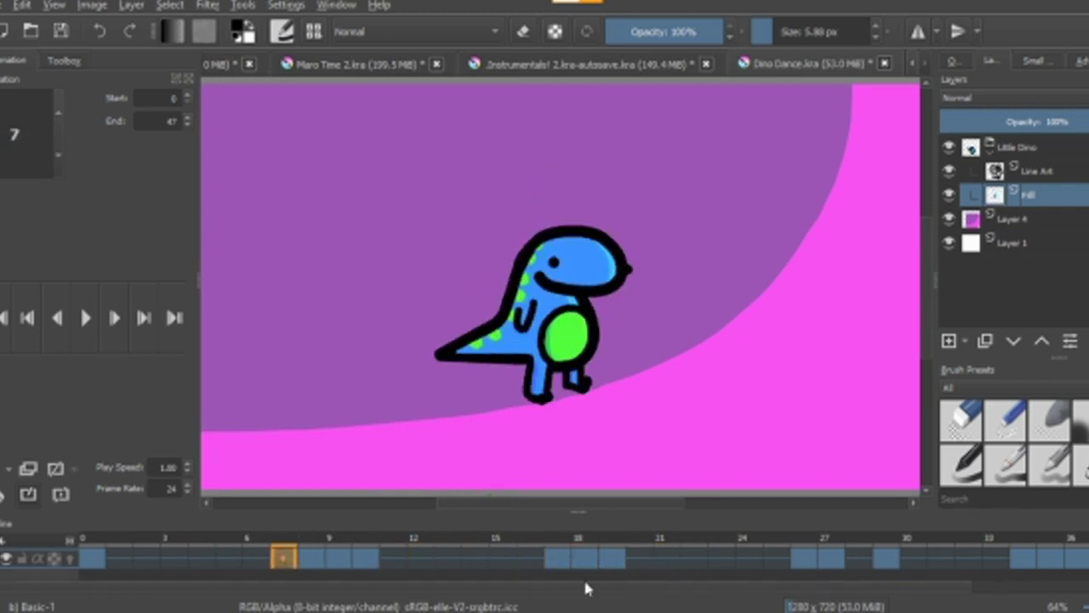
pyautogui.click(92, 558)
pyautogui.moveTo(284, 558)
pyautogui.mouseDown()
pyautogui.moveTo(387, 558)
pyautogui.moveTo(223, 558)
pyautogui.moveTo(283, 558)
pyautogui.mouseUp()
pyautogui.moveTo(502, 559); pyautogui.dragTo(608, 554)
# Compare the dinosaur's poses at frames 16, 17 and 19, ending on frame 23.
pyautogui.click(533, 553)
pyautogui.click(609, 559)
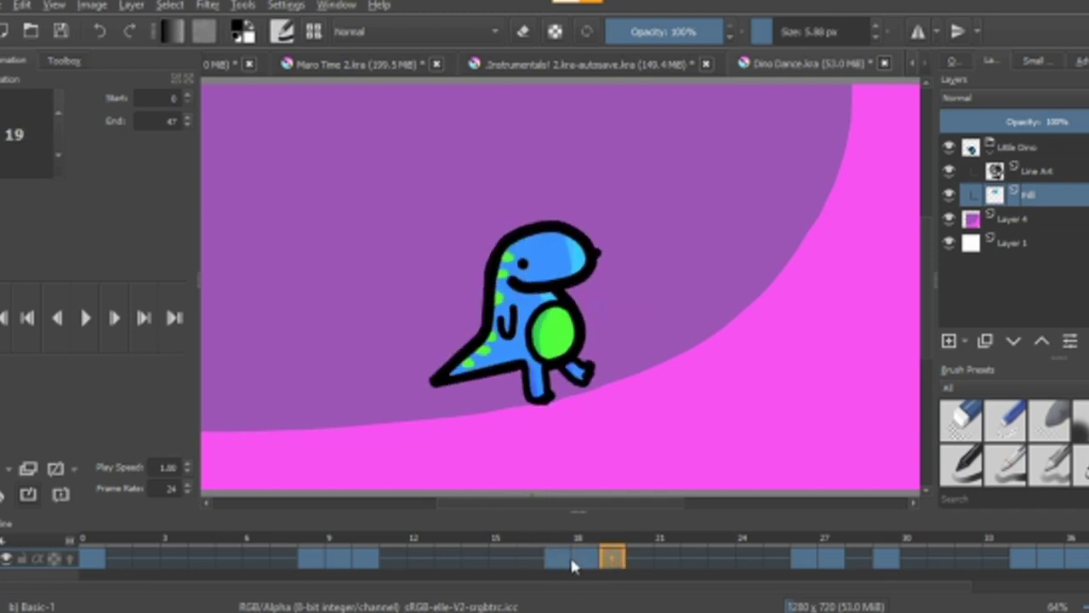
pyautogui.click(561, 560)
pyautogui.click(613, 559)
pyautogui.click(731, 558)
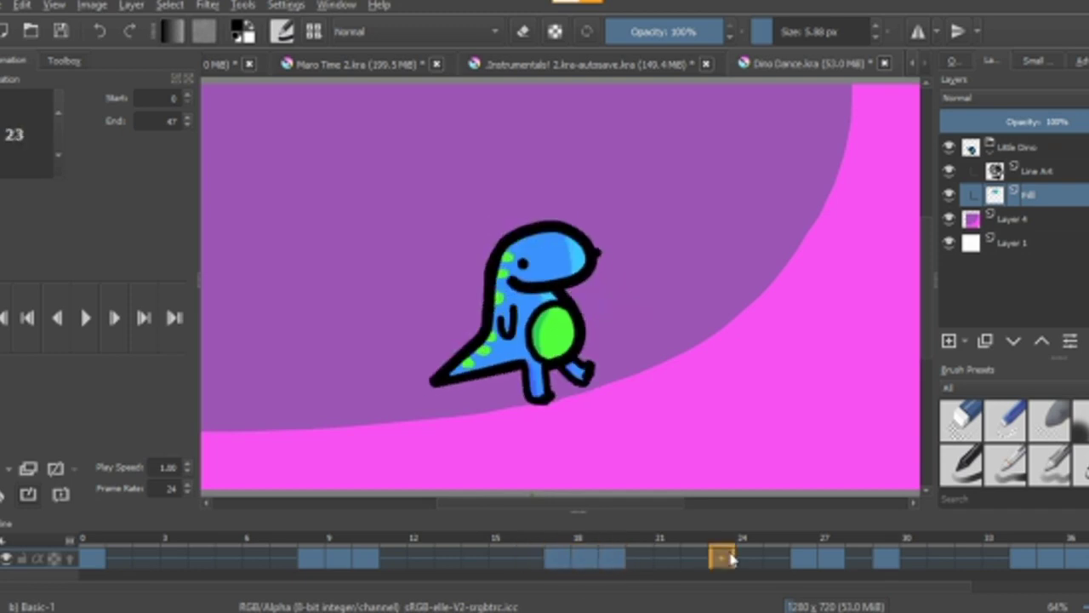
# View the dinosaur's drawings at frames 10, 19, 26, 29 and 34, and go back to frame 26.
pyautogui.click(377, 556)
pyautogui.click(606, 559)
pyautogui.click(801, 559)
pyautogui.click(885, 559)
pyautogui.click(943, 558)
pyautogui.click(1021, 558)
pyautogui.click(825, 558)
pyautogui.click(804, 559)
pyautogui.moveTo(860, 561); pyautogui.dragTo(803, 558)
# Compare the left-facing dinosaur's poses at frames 35, 36 and 37, ending on frame 37.
pyautogui.moveTo(1050, 558); pyautogui.dragTo(1077, 558)
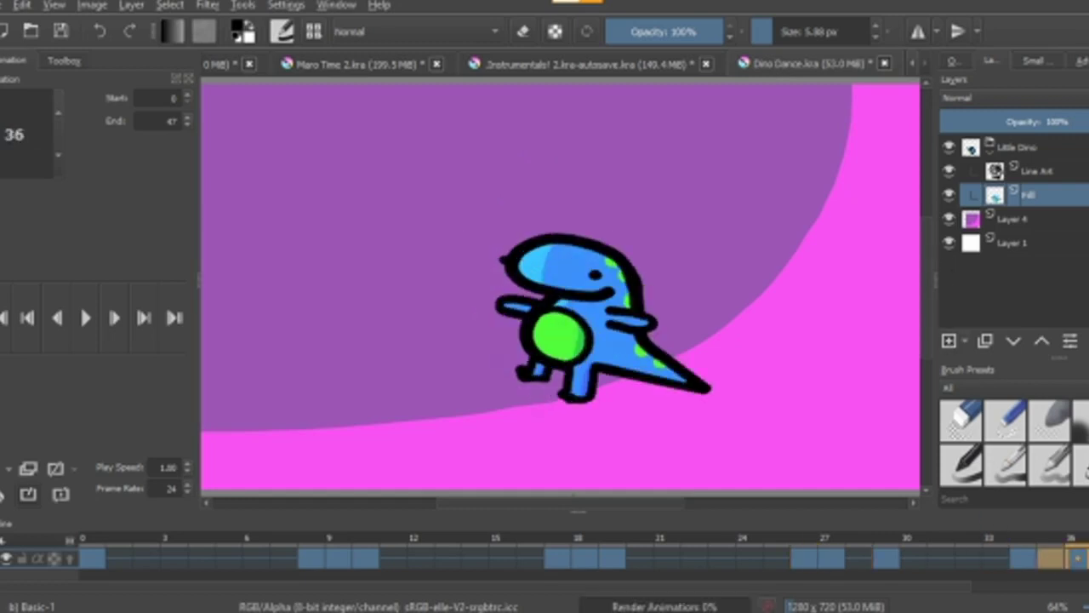
pyautogui.press('Right')
pyautogui.press('Left')
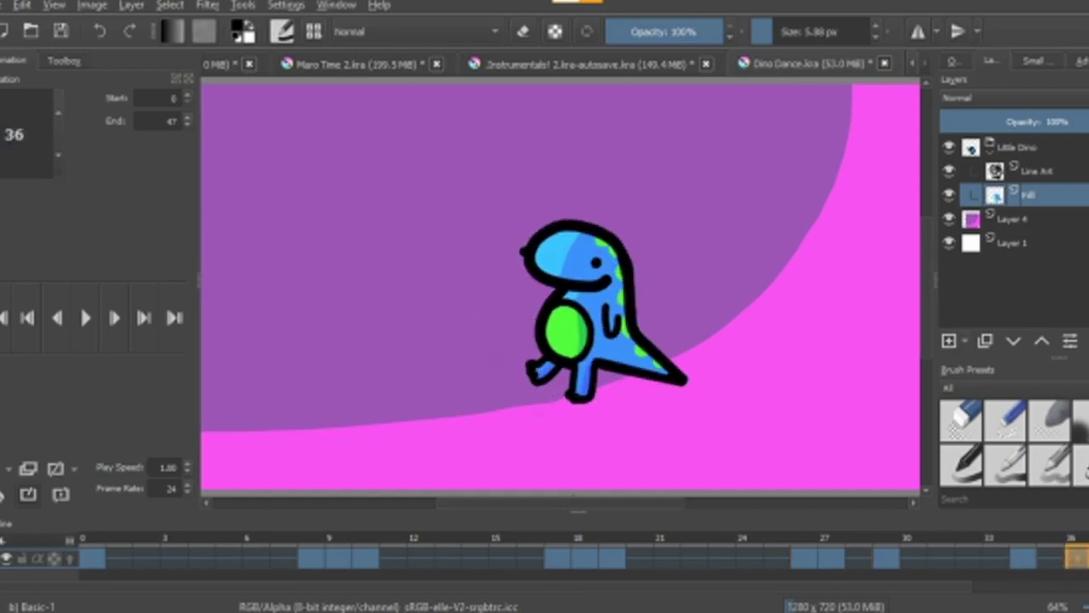
pyautogui.press('Right')
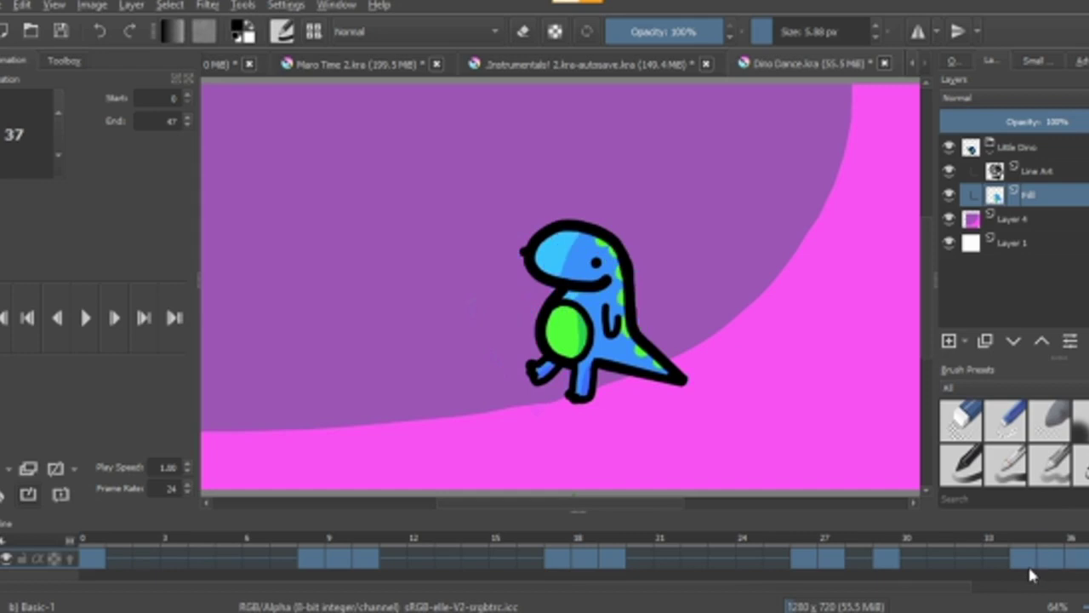
# Go to frame 43, advance to frame 47 and inspect the scribbled in-between drawing of the dinosaur up close.
pyautogui.moveTo(880, 589); pyautogui.dragTo(1049, 587)
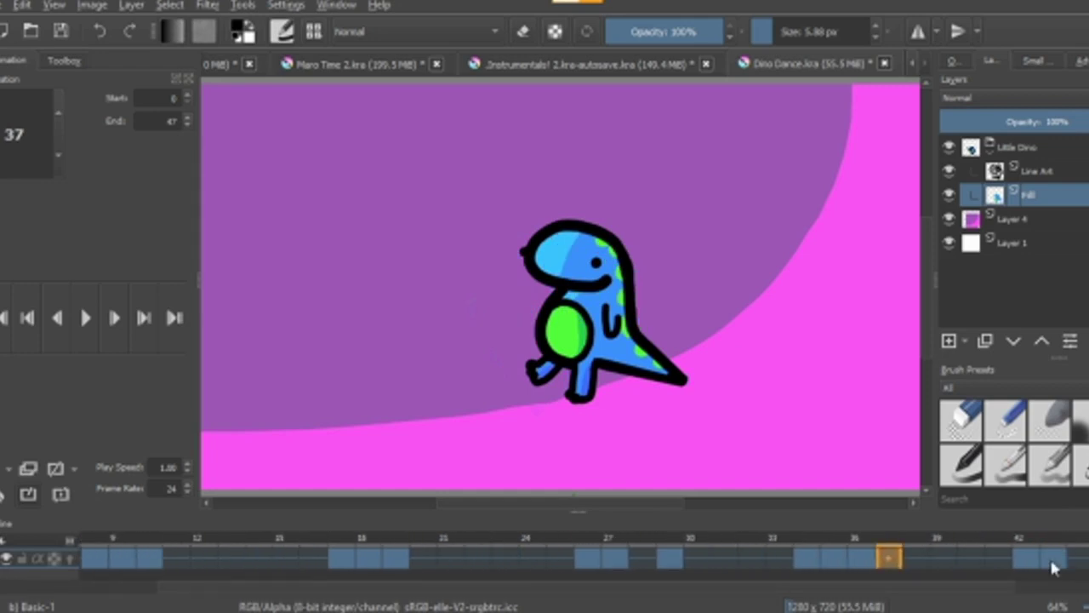
pyautogui.click(1051, 559)
pyautogui.press('Right')
pyautogui.press('Right')
pyautogui.press('Right')
pyautogui.press('Right')
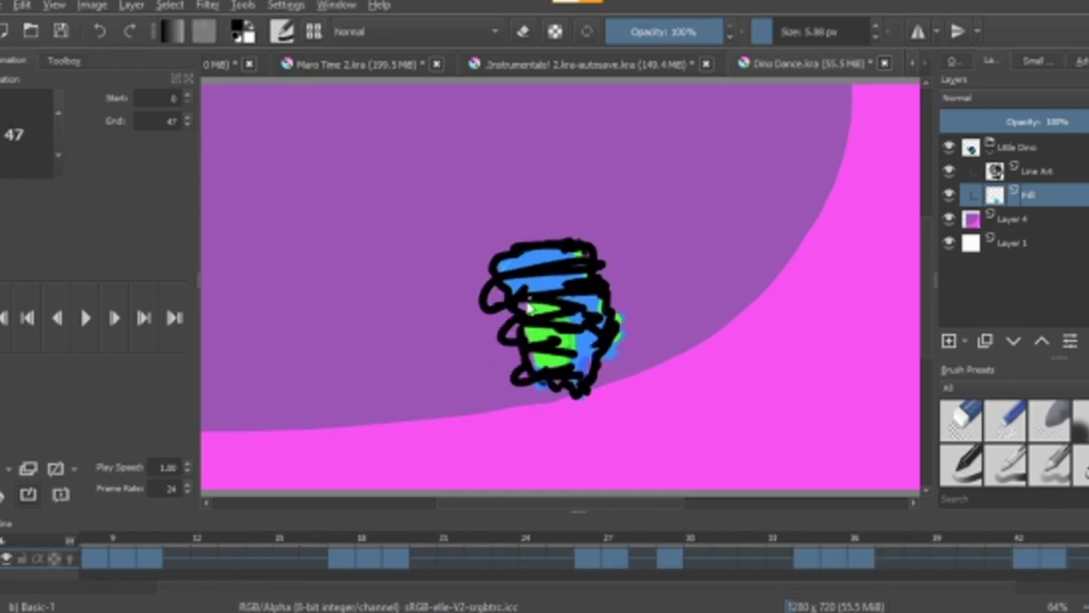
pyautogui.scroll(2, 496, 324)
pyautogui.scroll(6, 617, 332)
pyautogui.scroll(3, 512, 332)
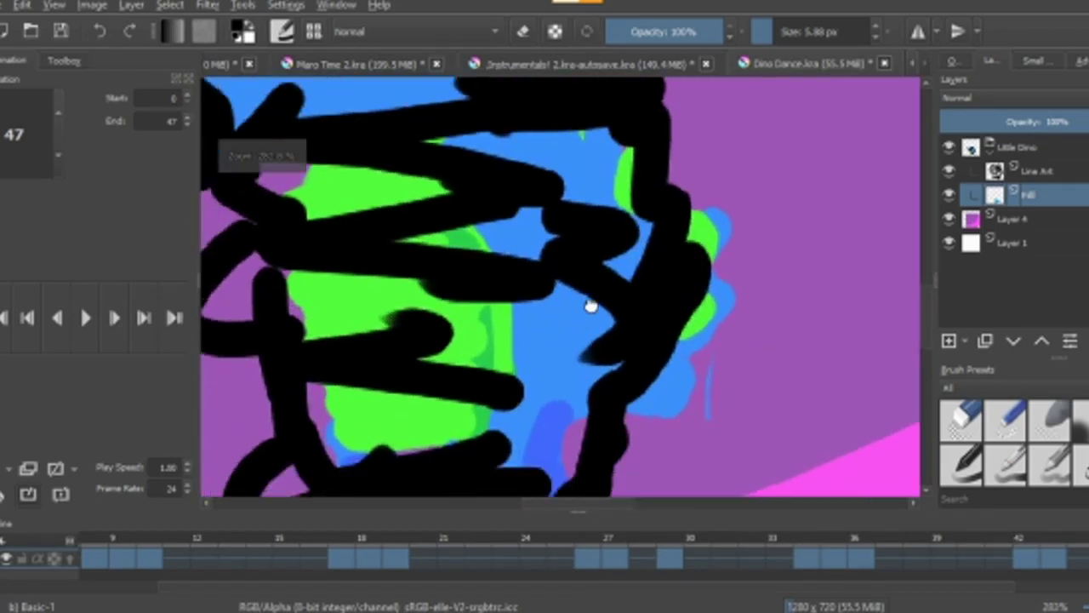
pyautogui.scroll(-3, 601, 377)
pyautogui.moveTo(571, 494); pyautogui.dragTo(571, 461)
# Return to the early part of the Dino Dance timeline and compare the poses at frames 12, 10 and 19.
pyautogui.click(554, 549)
pyautogui.moveTo(485, 584); pyautogui.dragTo(442, 584)
pyautogui.moveTo(446, 556); pyautogui.dragTo(263, 568)
pyautogui.click(428, 554)
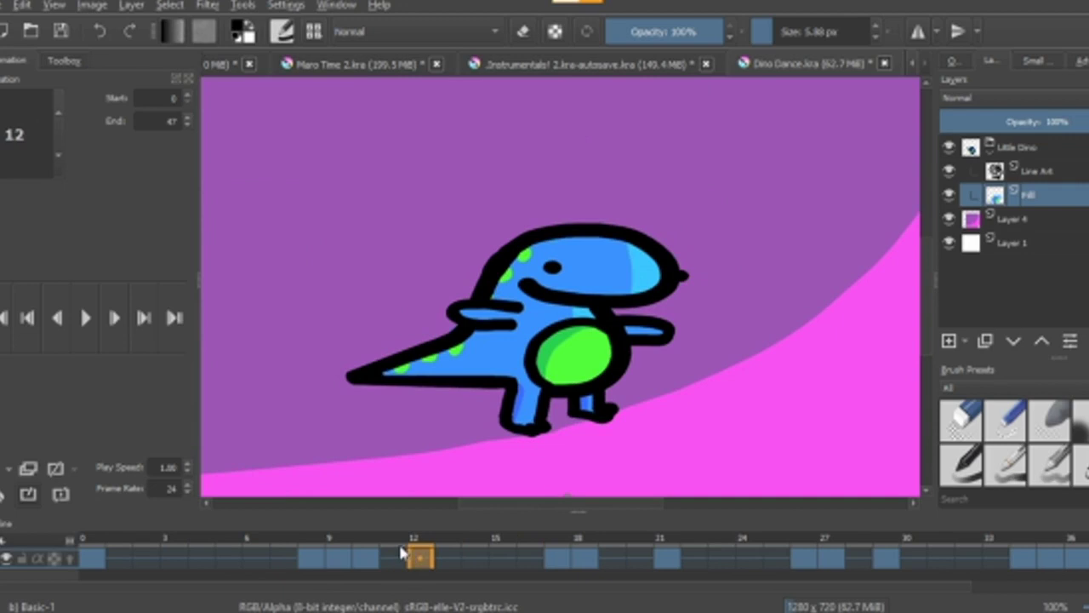
pyautogui.click(365, 557)
pyautogui.click(609, 557)
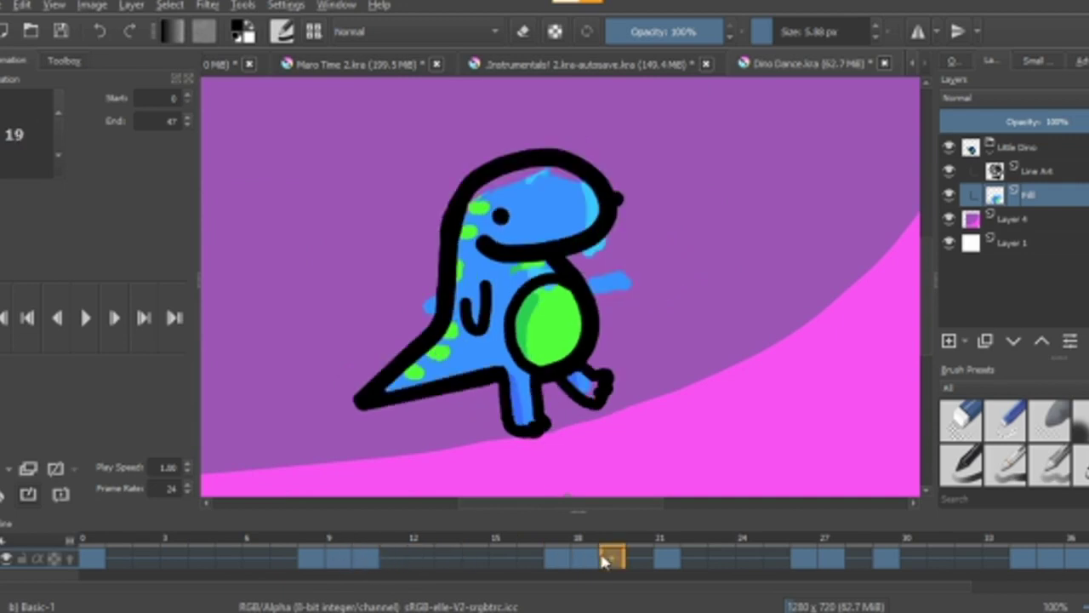
# Compare the dinosaur's line art and fill at frames 18, 21, 27 and 29, ending on frame 22.
pyautogui.press('Left')
pyautogui.click(691, 558)
pyautogui.press('Left')
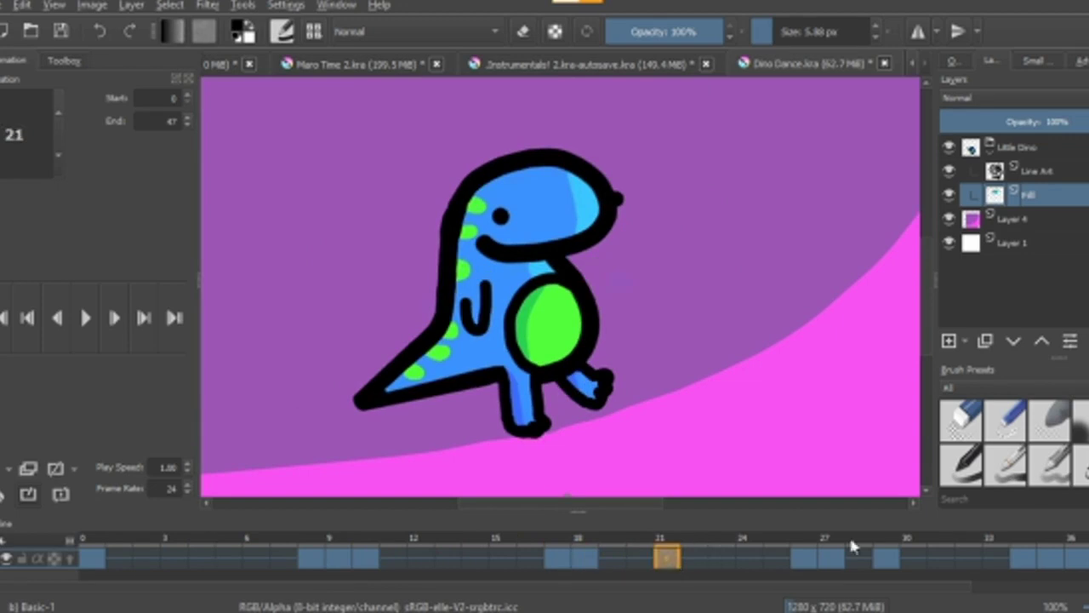
pyautogui.click(834, 557)
pyautogui.click(885, 558)
pyautogui.click(753, 557)
pyautogui.press('Left')
pyautogui.click(694, 562)
# Scrub from frame 8 to frame 16 and view the dinosaur's drawings at frames 17 and 21.
pyautogui.moveTo(311, 564); pyautogui.dragTo(552, 549)
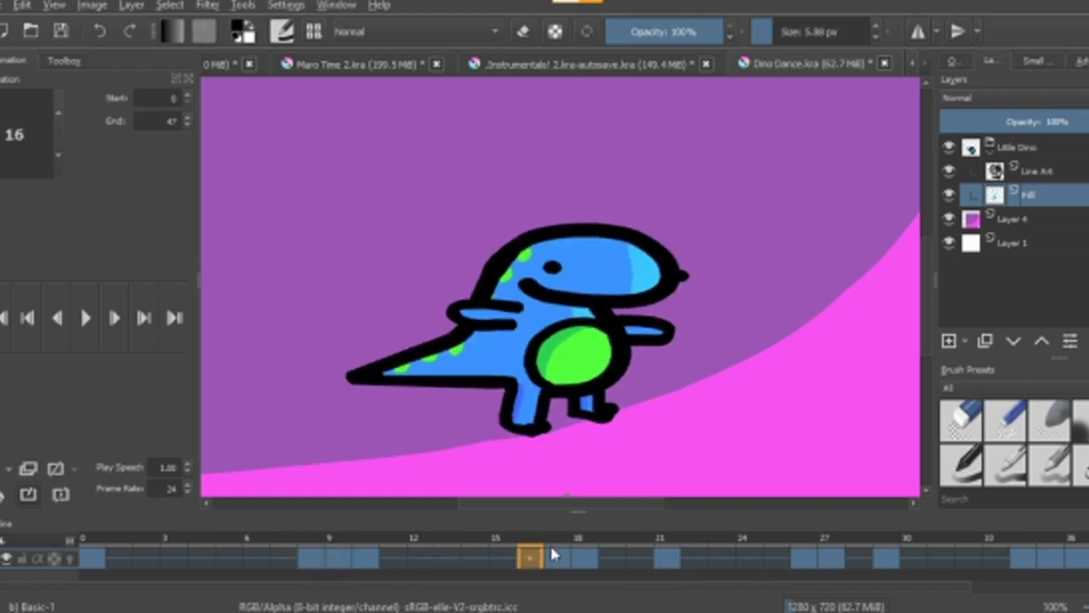
pyautogui.click(555, 558)
pyautogui.click(667, 557)
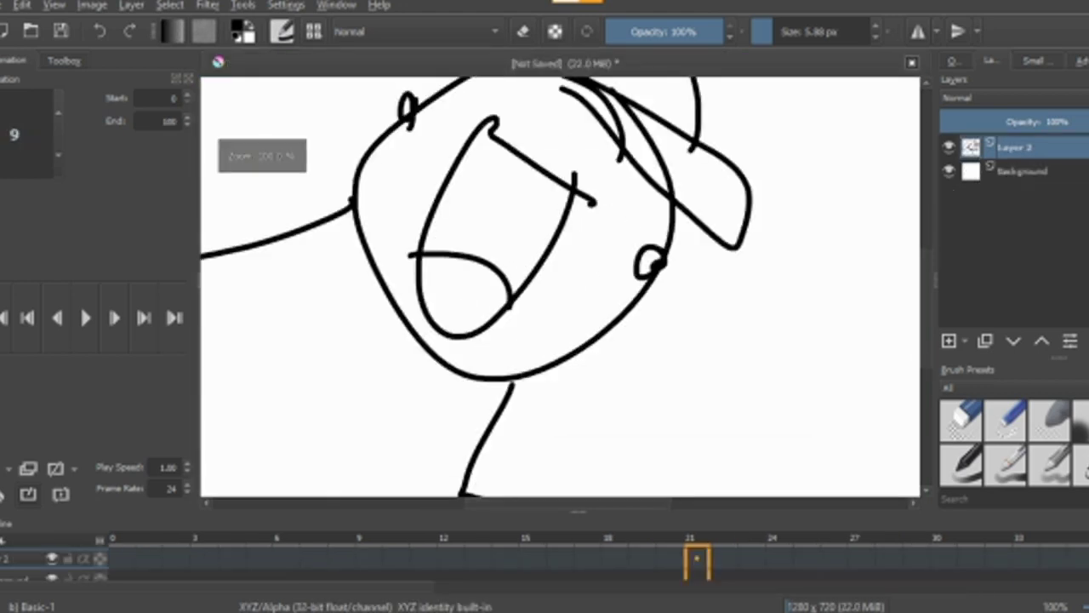
pyautogui.scroll(-4, 603, 389)
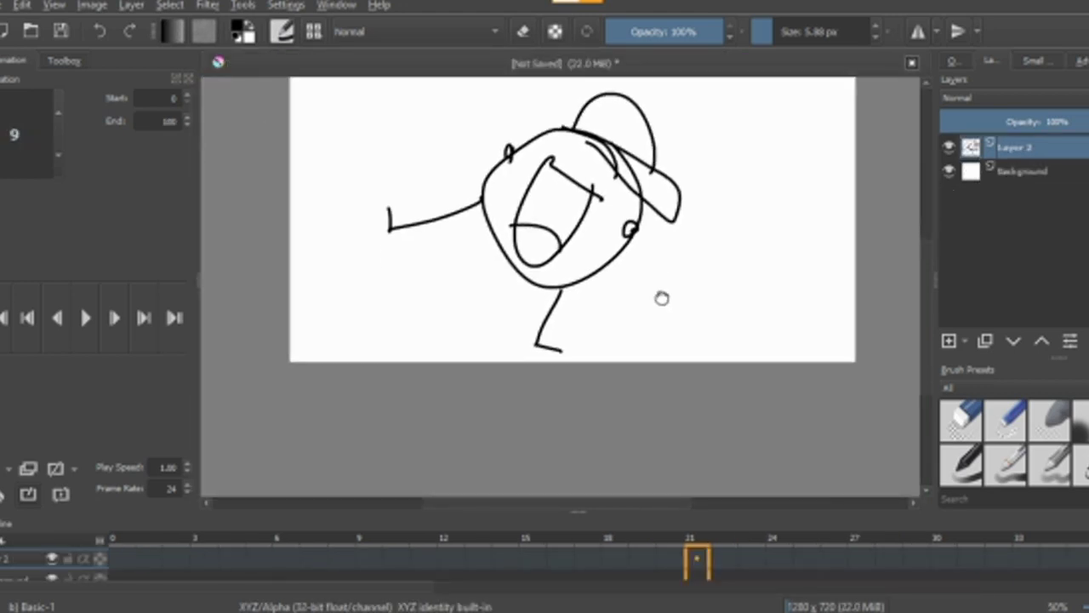
pyautogui.scroll(2, 629, 340)
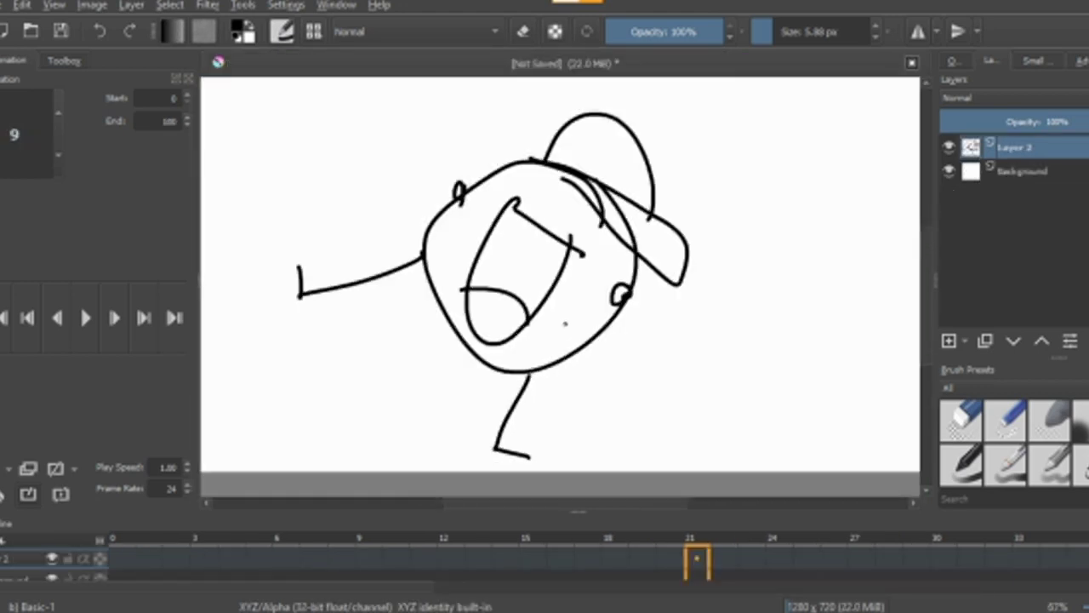
pyautogui.scroll(2, 564, 324)
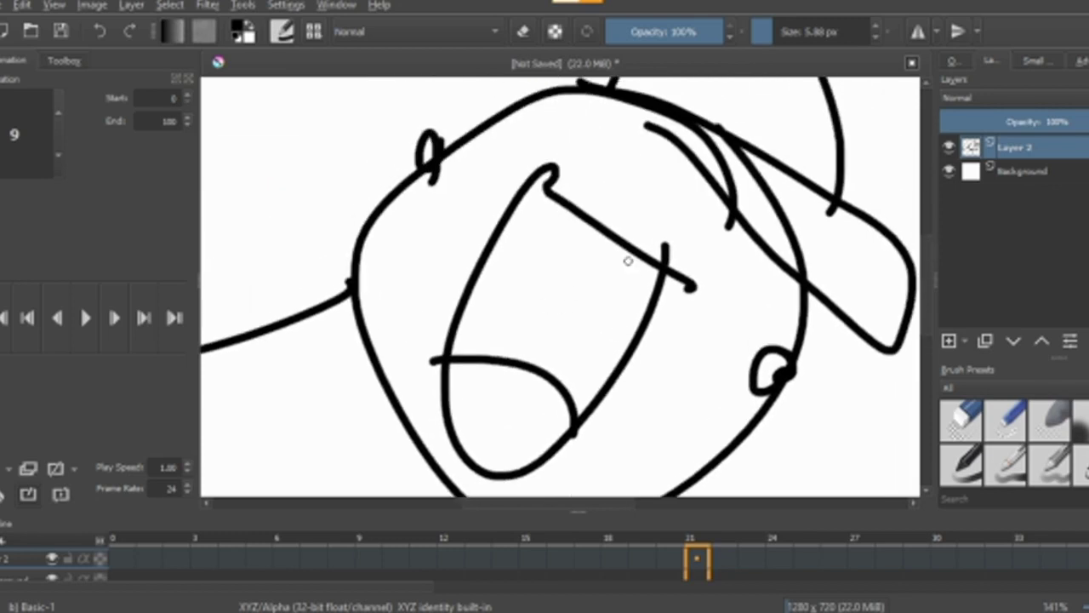
pyautogui.scroll(-4, 628, 262)
pyautogui.scroll(3, 673, 272)
pyautogui.moveTo(703, 234); pyautogui.dragTo(761, 165)
pyautogui.scroll(-1, 714, 241)
pyautogui.moveTo(698, 266); pyautogui.dragTo(611, 345)
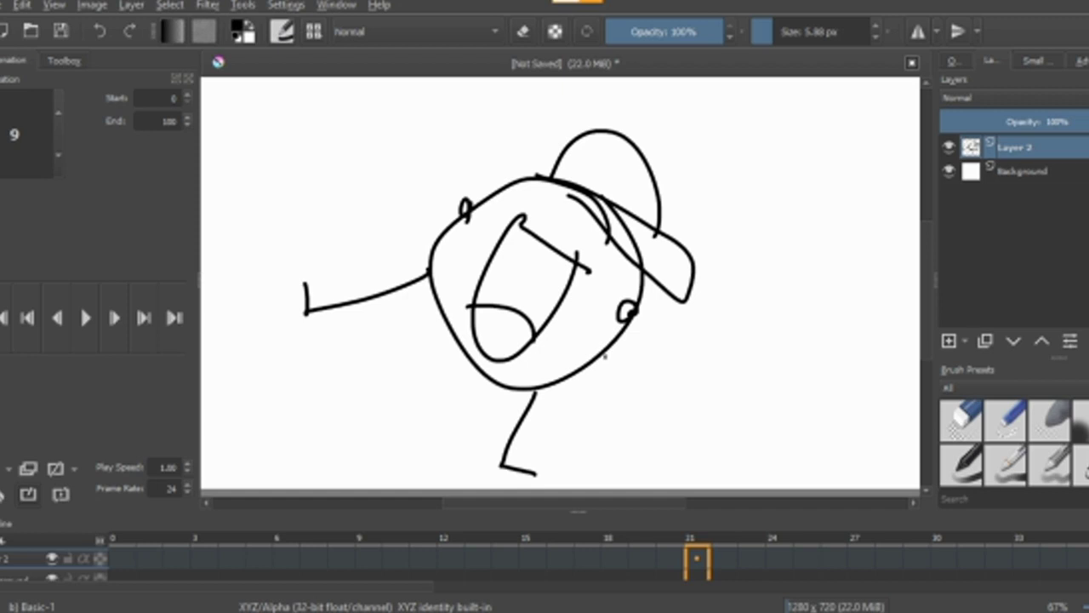
pyautogui.scroll(1, 438, 340)
pyautogui.scroll(-2, 468, 357)
pyautogui.scroll(1, 499, 370)
pyautogui.moveTo(556, 384); pyautogui.dragTo(532, 304)
pyautogui.moveTo(533, 352); pyautogui.dragTo(568, 336)
pyautogui.scroll(1, 582, 257)
pyautogui.moveTo(582, 257)
pyautogui.mouseDown()
pyautogui.moveTo(613, 348)
pyautogui.moveTo(603, 380)
pyautogui.mouseUp()
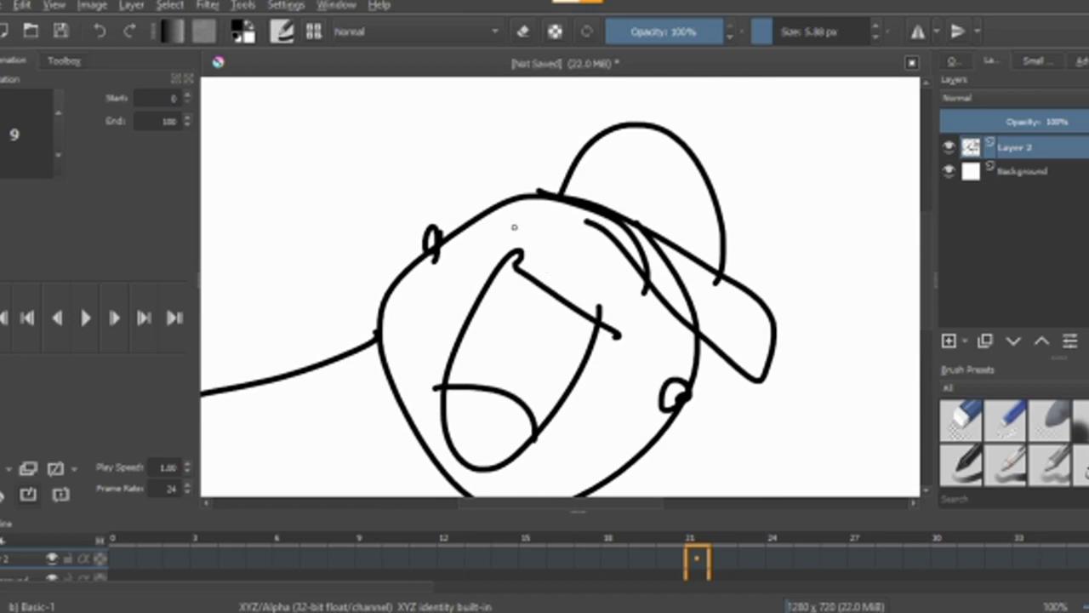
pyautogui.scroll(-3, 514, 226)
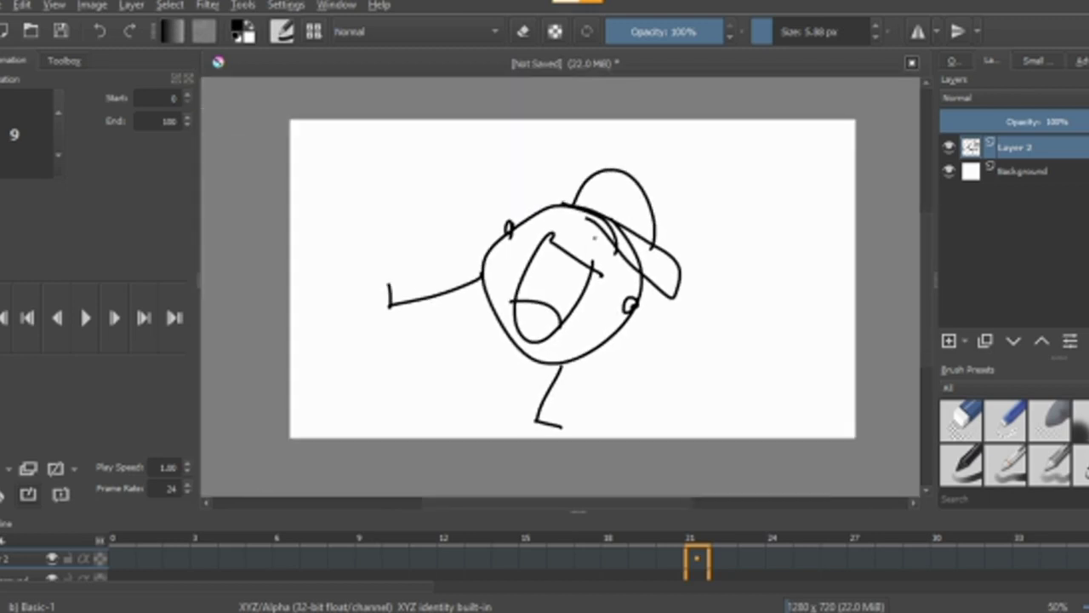
pyautogui.moveTo(556, 283); pyautogui.dragTo(529, 288)
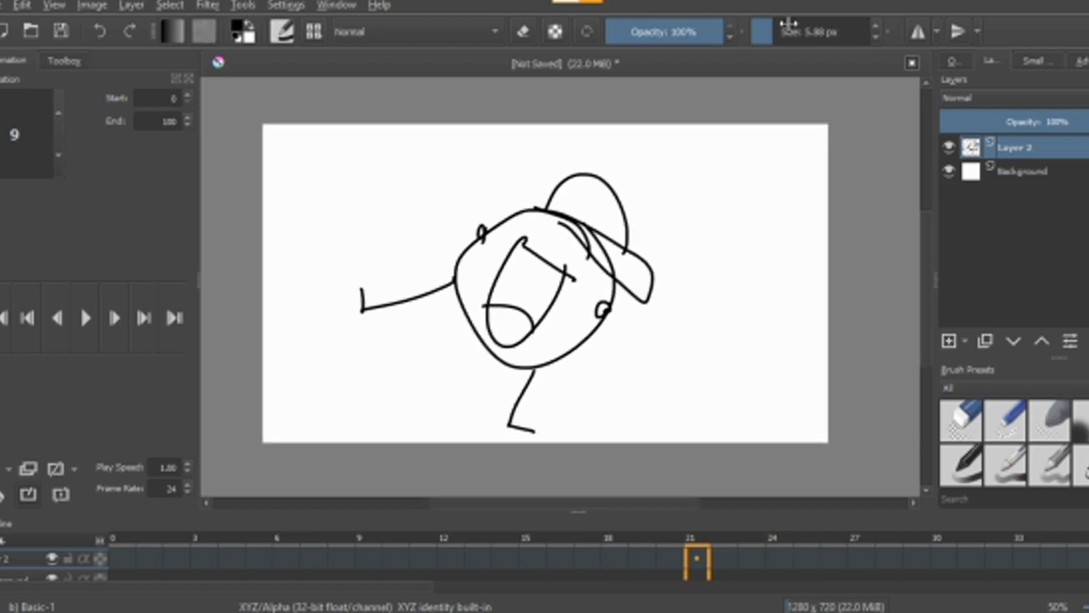
# Close the unsaved document with the sketched character wearing a cap.
pyautogui.click(912, 64)
pyautogui.click(593, 327)
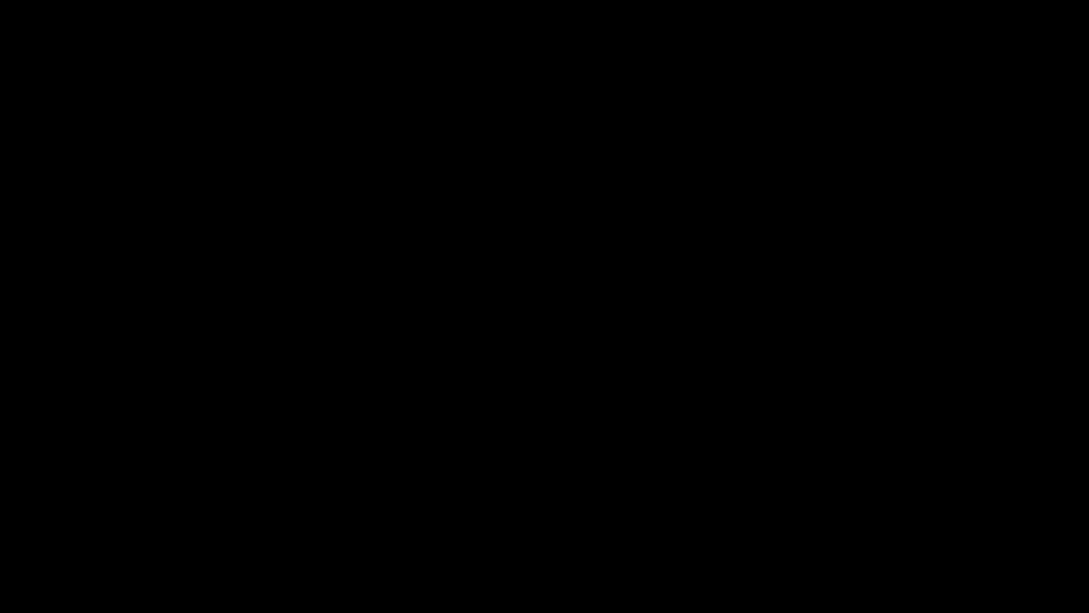